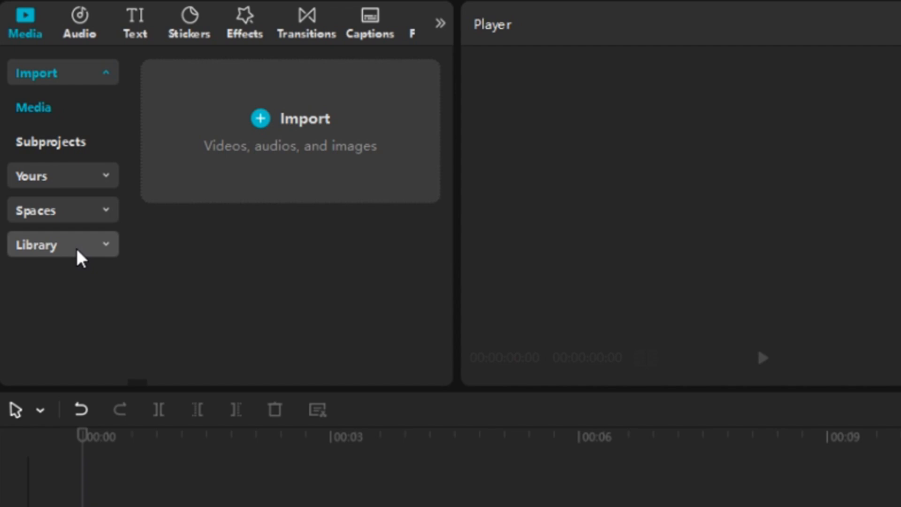
Search the stock media library for "black screen"
click(80, 254)
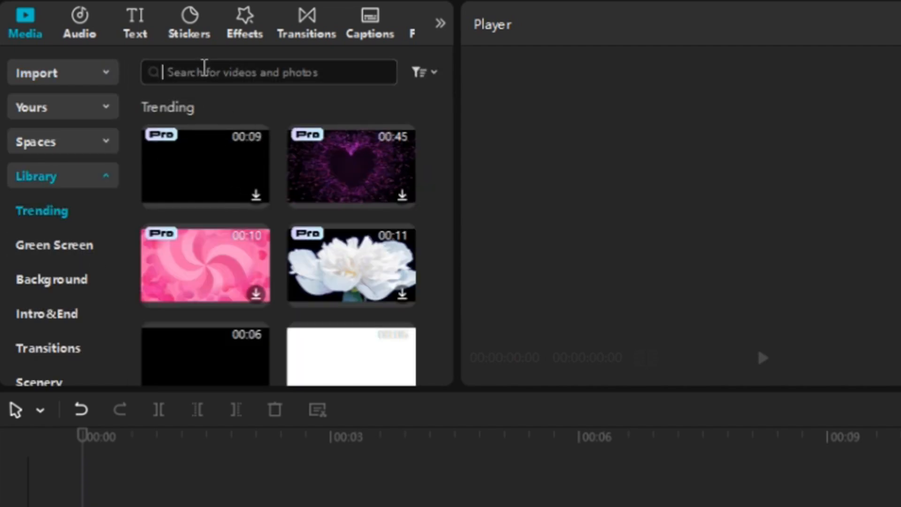
click(200, 70)
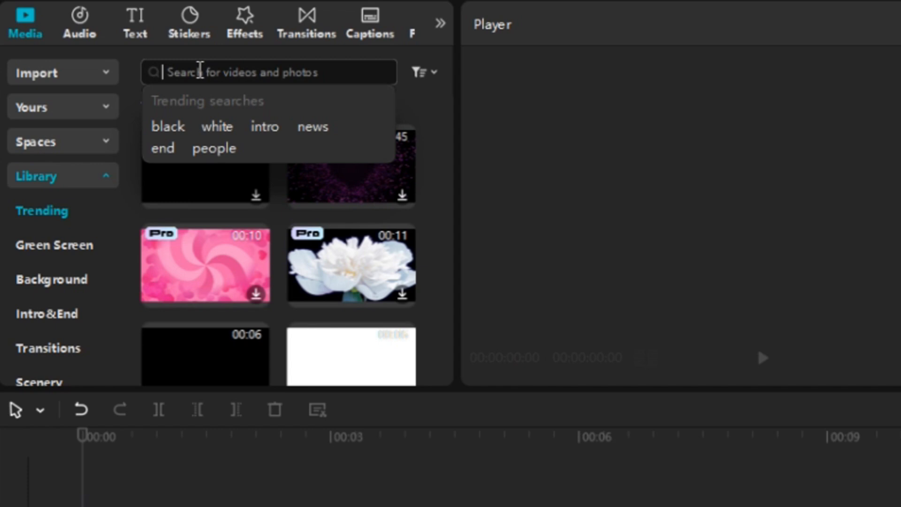
text(black)
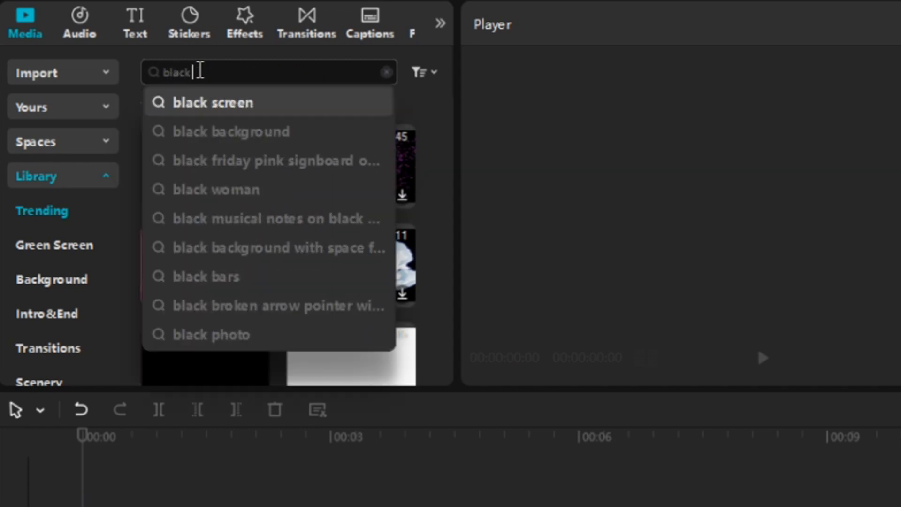
text( screen)
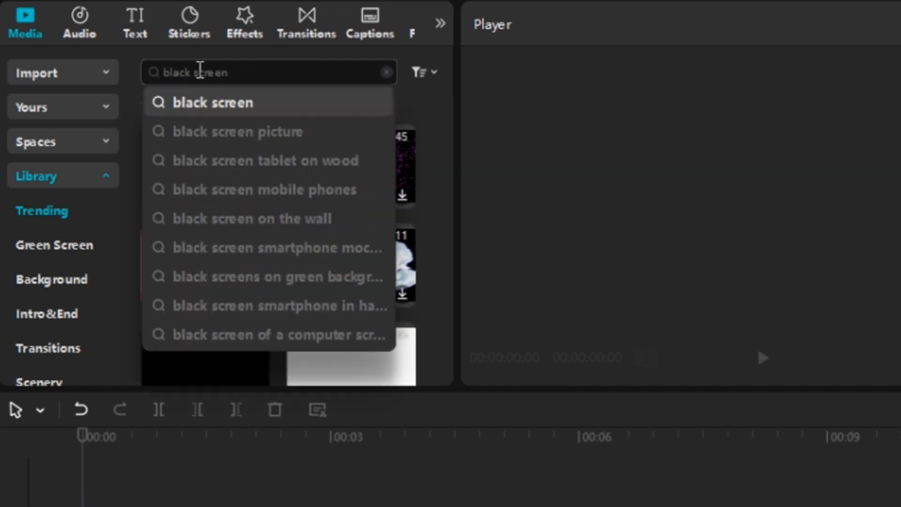
key(Return)
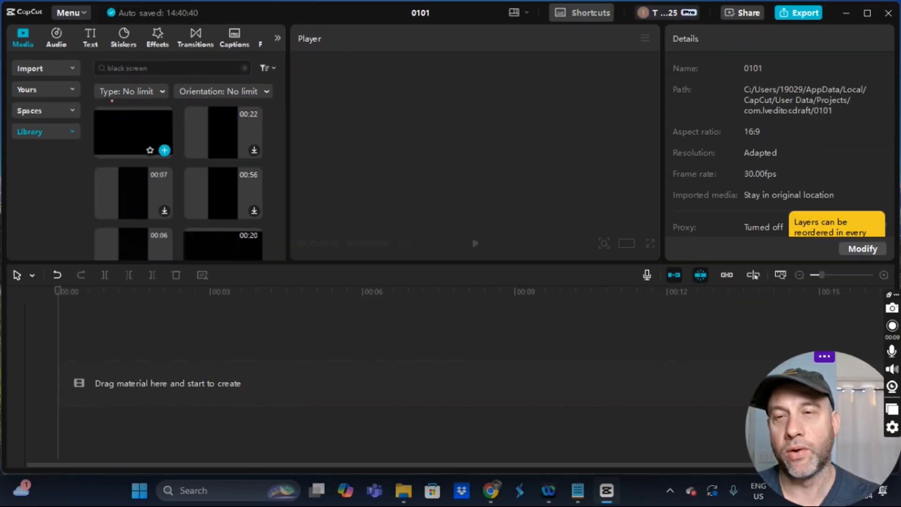
Place the landscape black screen image at the start of the timeline and extend it to 9 seconds
click(256, 206)
drag(103, 340, 136, 376)
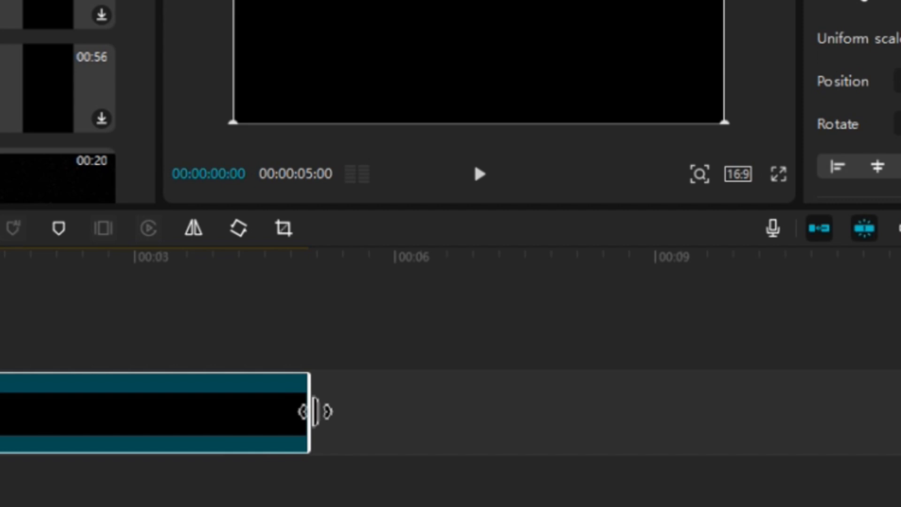
drag(316, 412, 656, 407)
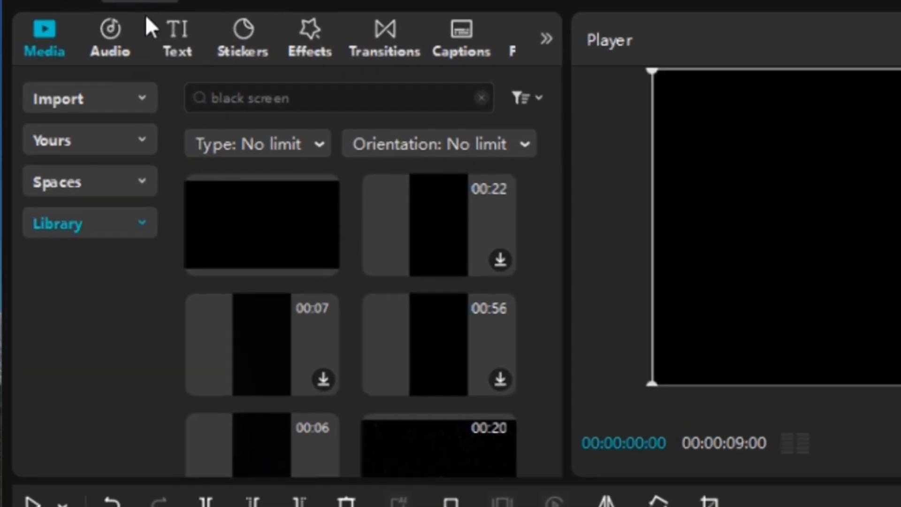
Add a default text clip above the black clip, starting about half a second in, and extend it to the black clip's end
click(178, 33)
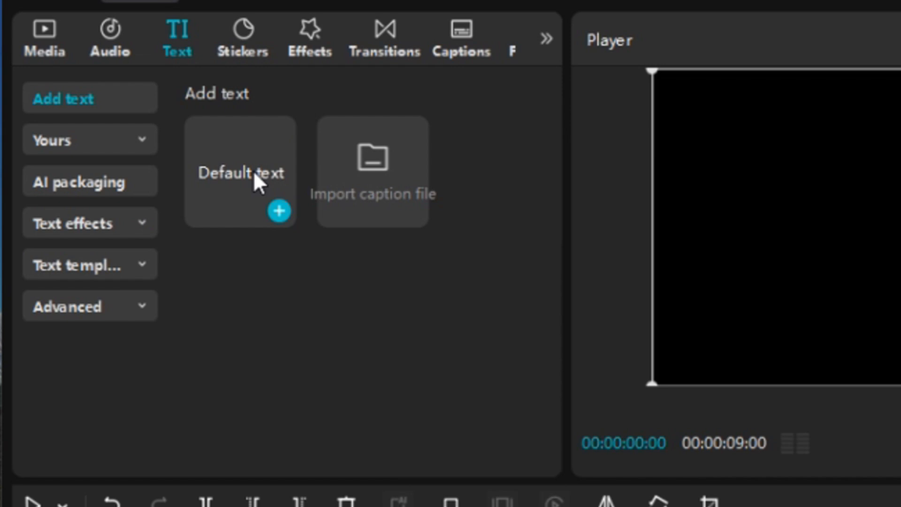
drag(253, 170, 351, 506)
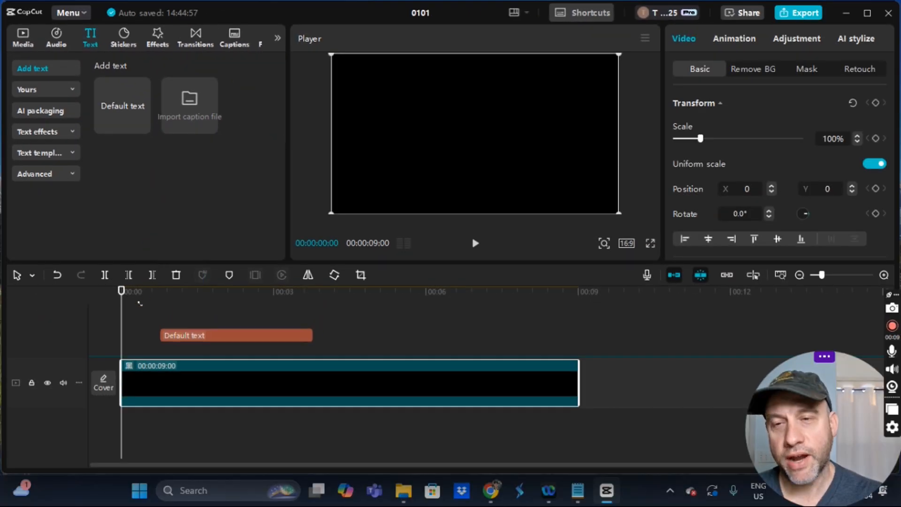
drag(140, 303, 151, 354)
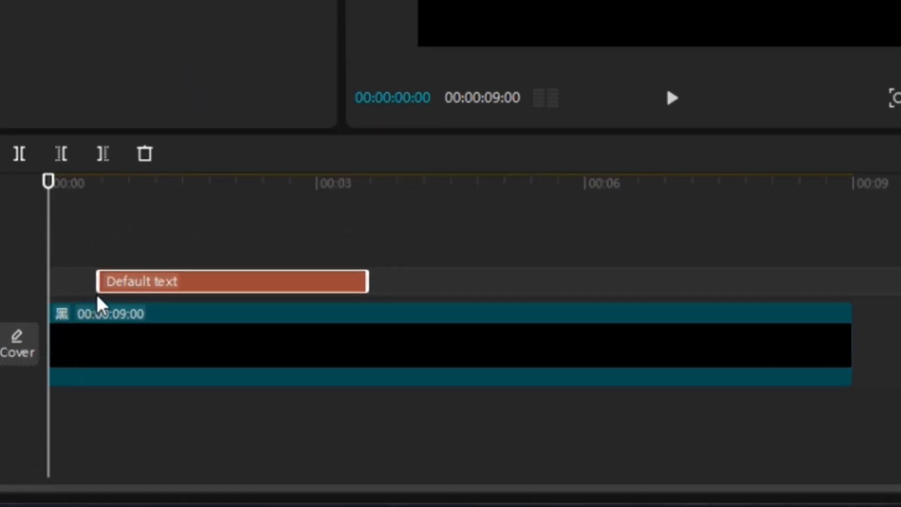
drag(55, 243, 174, 259)
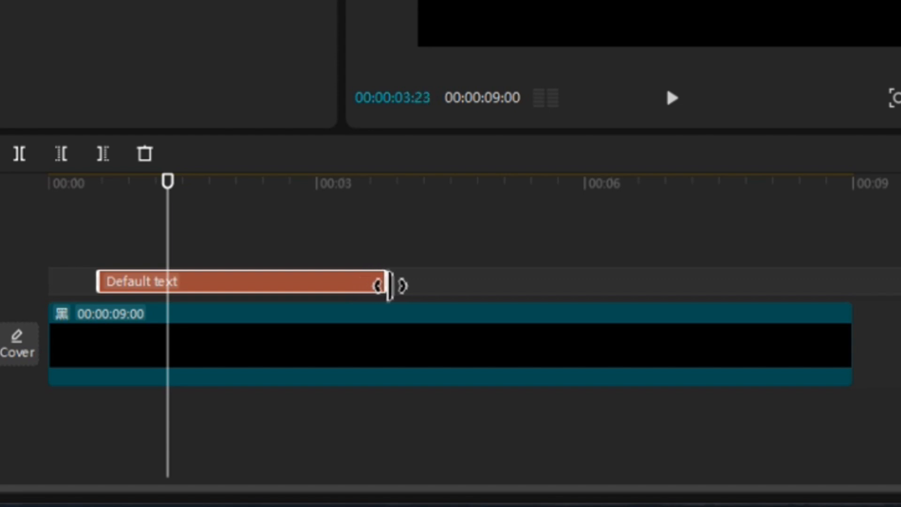
drag(432, 283, 835, 301)
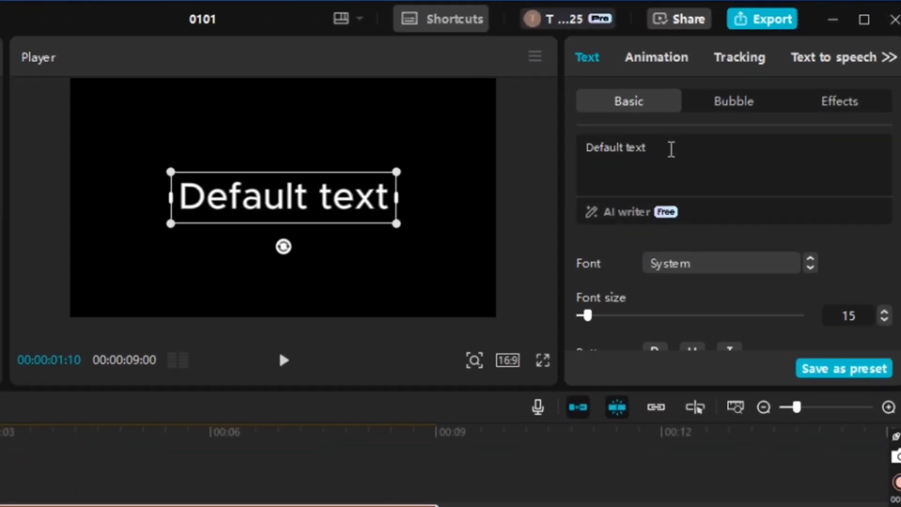
Replace the wording of the default text clip with "Font"
drag(671, 149, 539, 151)
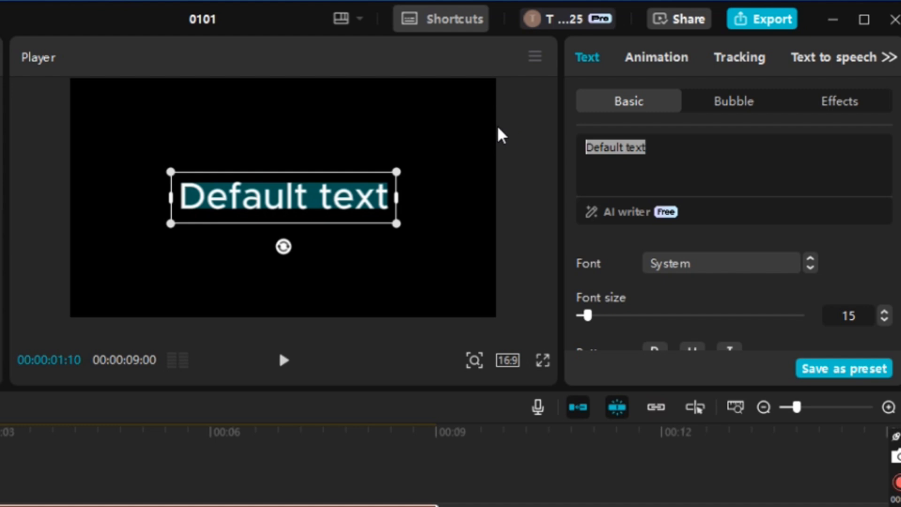
key(BackSpace)
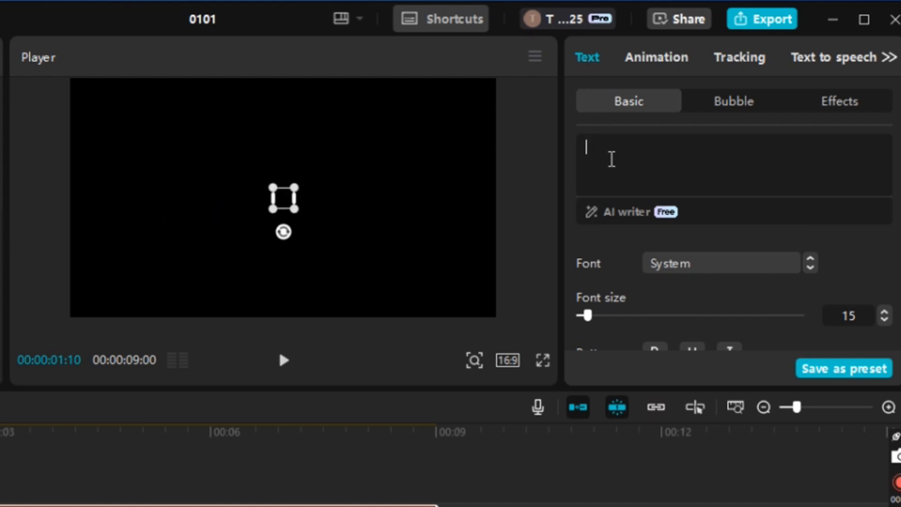
text(F)
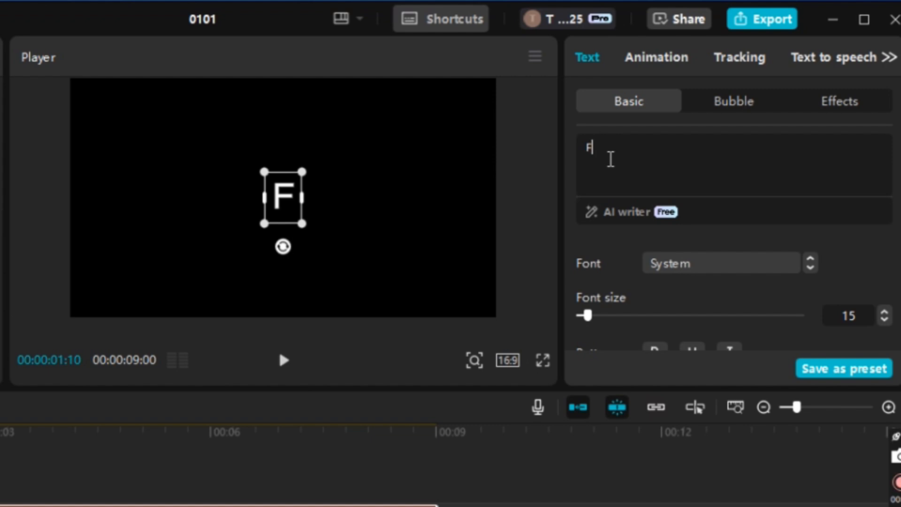
text(ont)
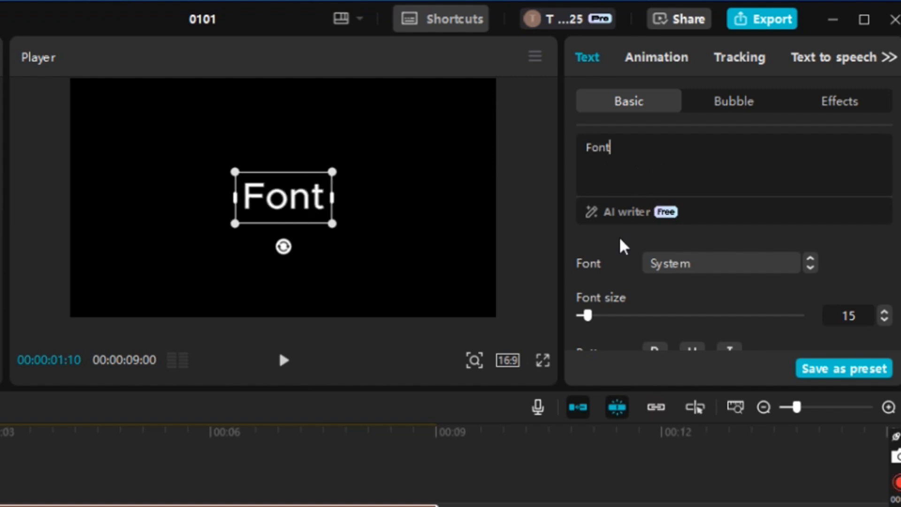
Set the "Font" text's fill color to the dark orange preset swatch
scroll(624, 247, down, 5)
scroll(624, 246, up, 3)
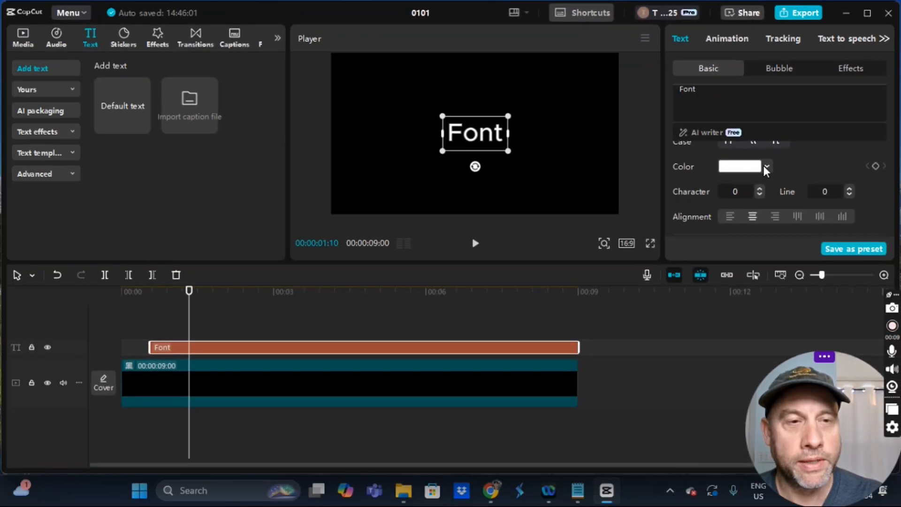
click(715, 246)
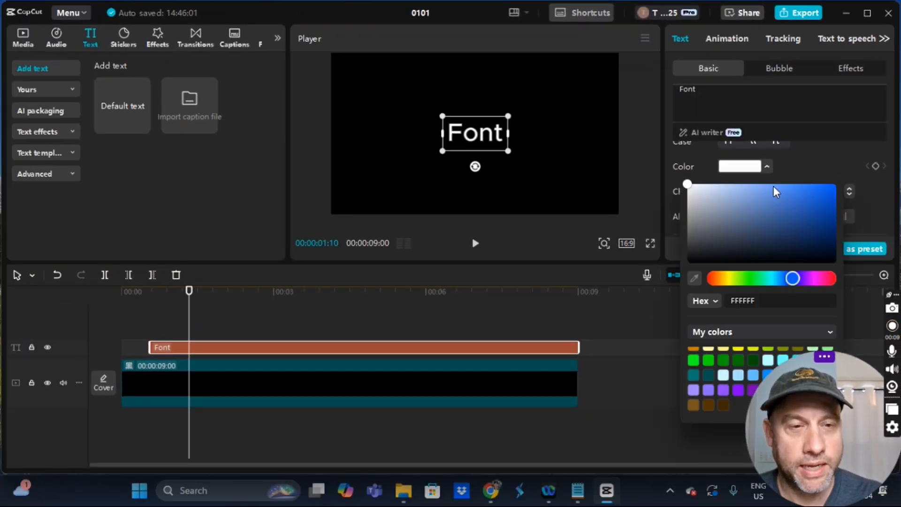
scroll(721, 399, up, 5)
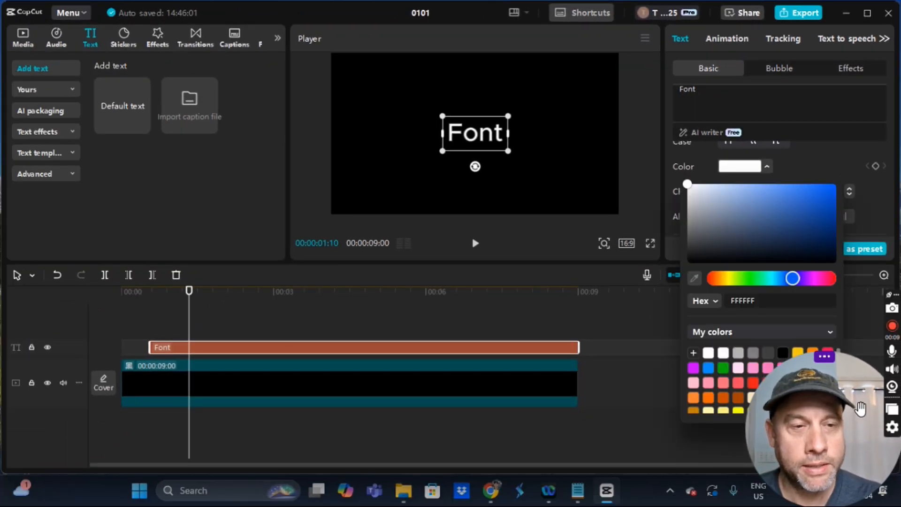
click(722, 399)
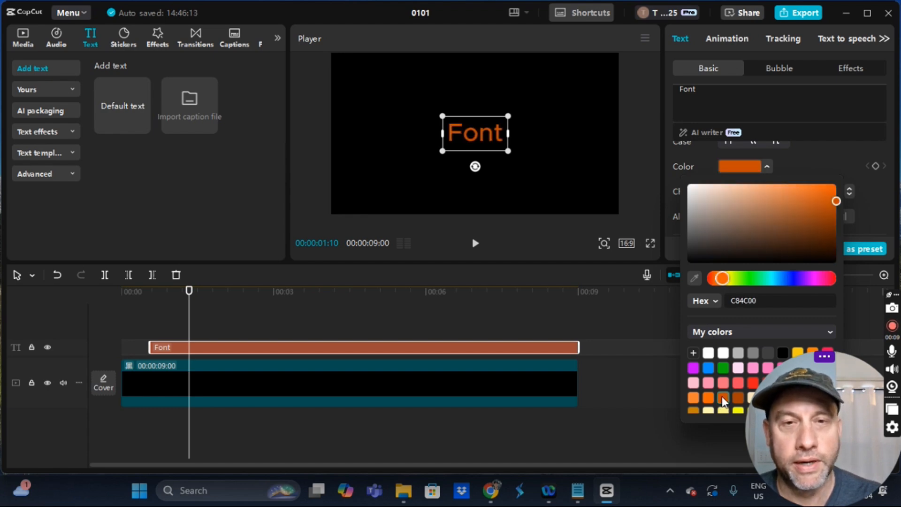
click(826, 165)
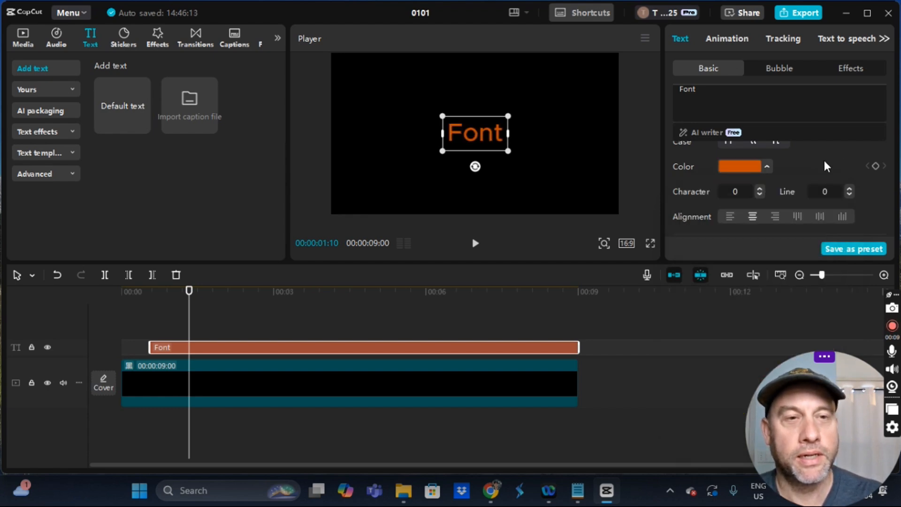
Enable a stroke on the "Font" text and set the stroke color to light gray
scroll(804, 173, down, 1)
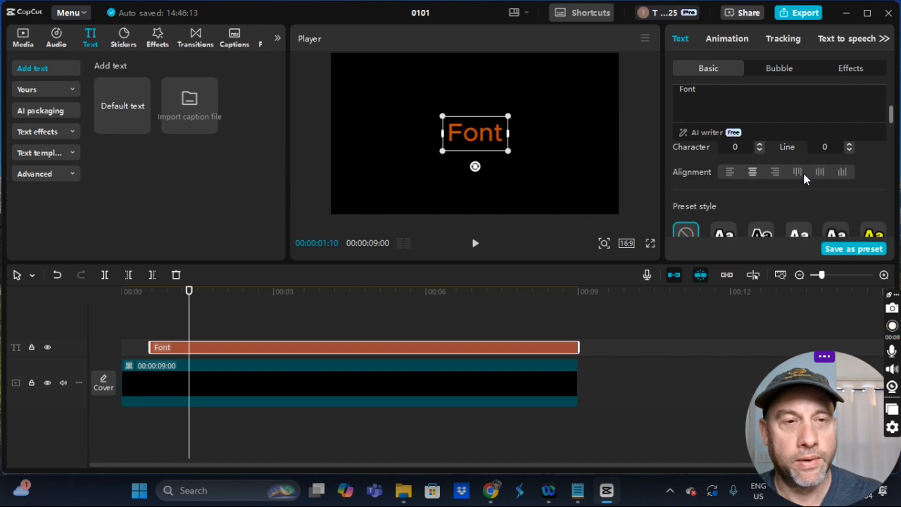
scroll(793, 180, down, 5)
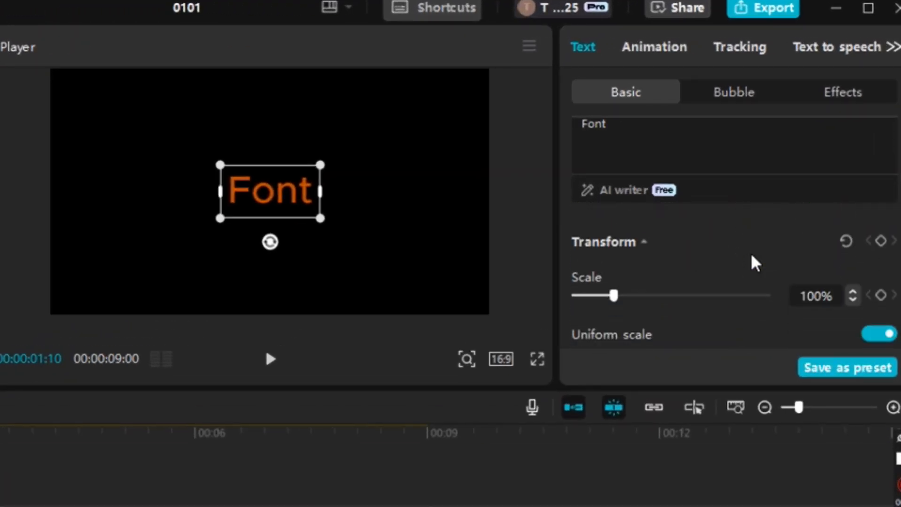
scroll(751, 263, down, 6)
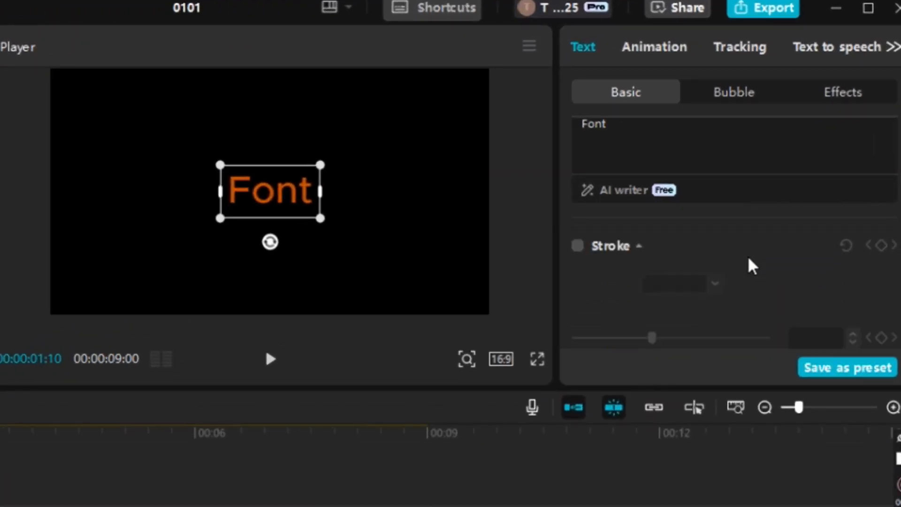
scroll(753, 266, down, 2)
scroll(750, 263, up, 4)
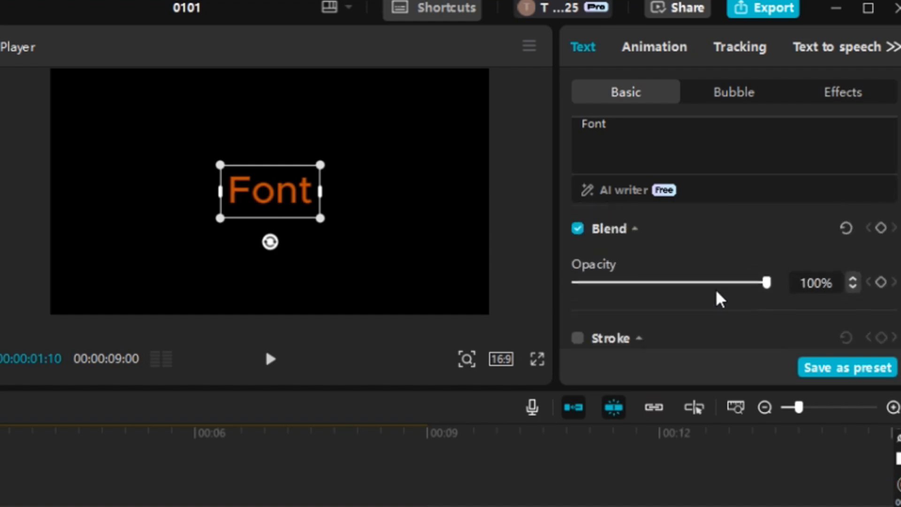
scroll(721, 299, down, 2)
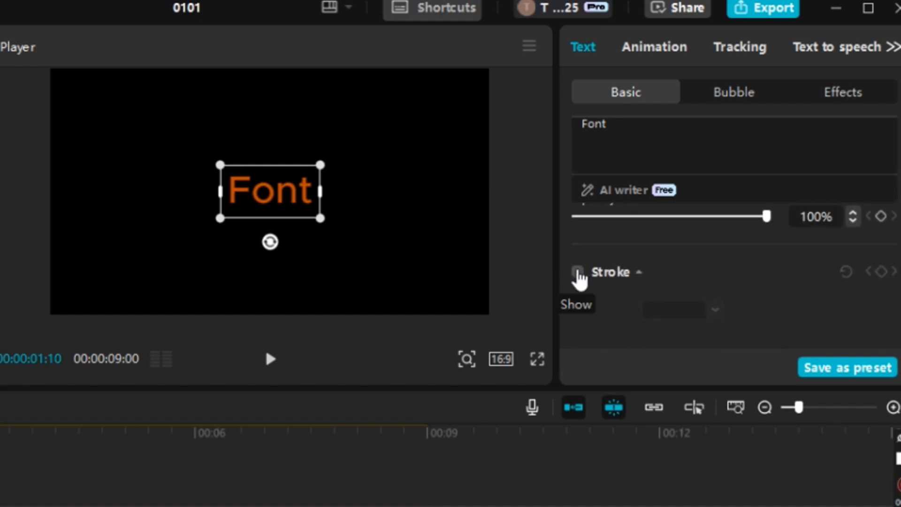
click(578, 273)
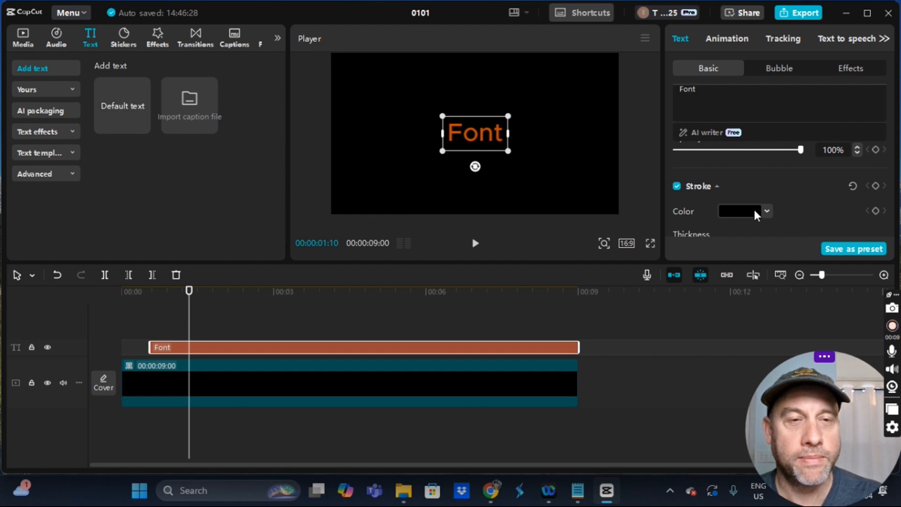
click(694, 308)
drag(788, 377, 465, 24)
click(767, 211)
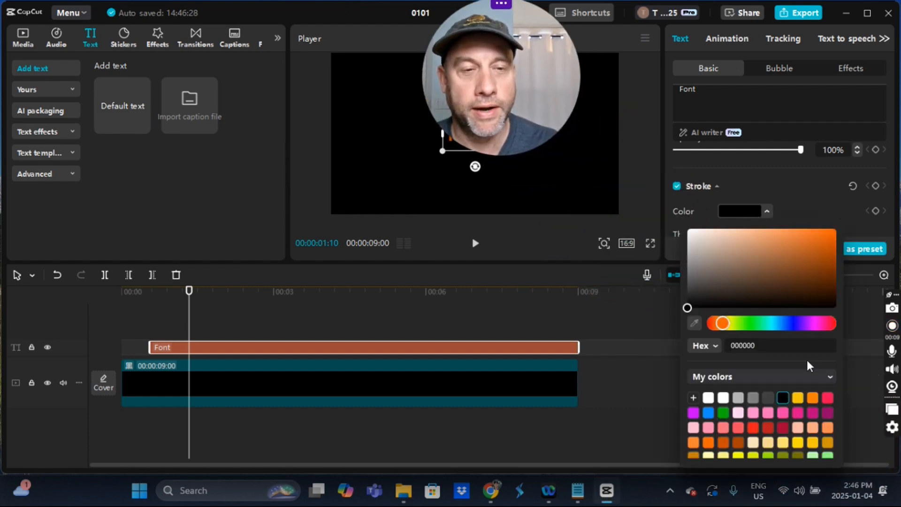
click(738, 400)
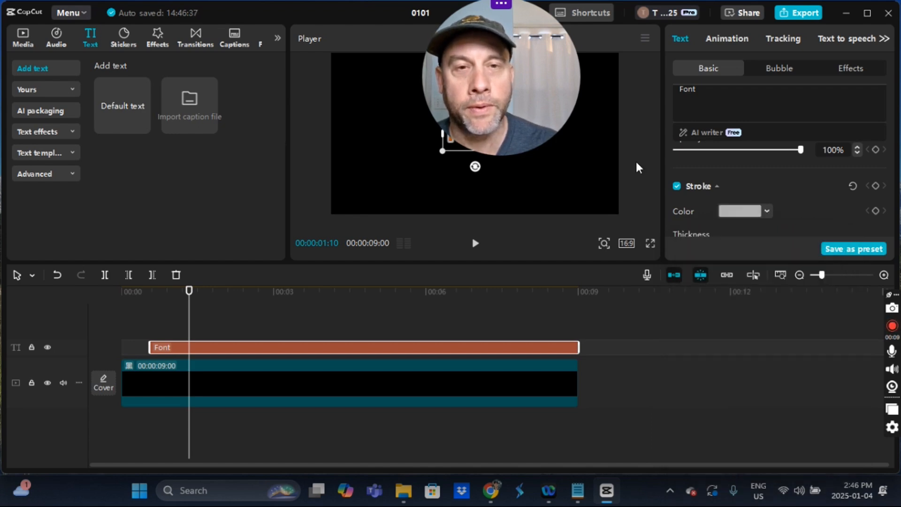
drag(543, 96, 863, 384)
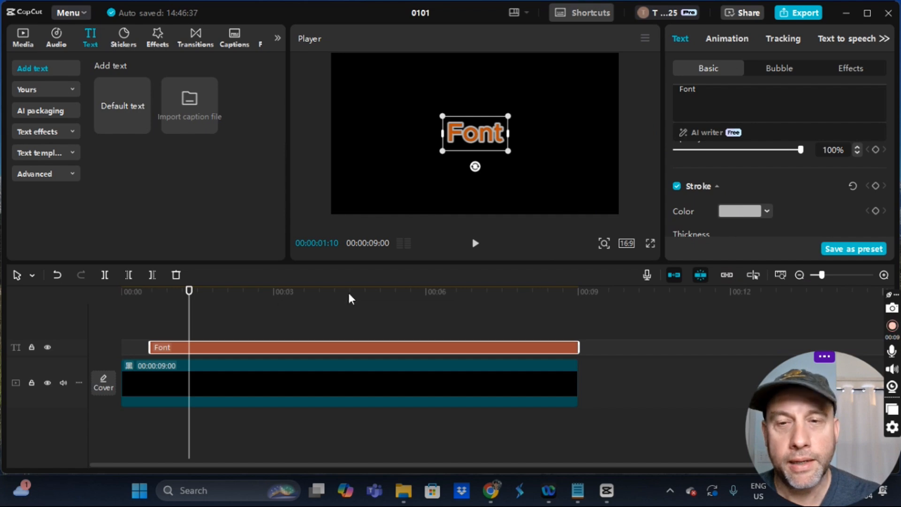
Add a second default text clip above the "Font" clip, starting at 00:00:01:10, and extend it to the 9-second end
mouse_move(127, 105)
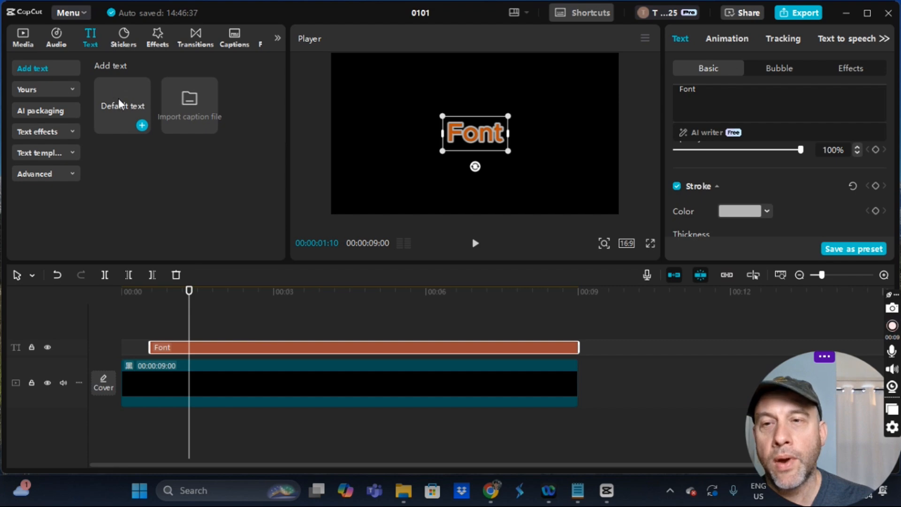
drag(123, 100, 176, 292)
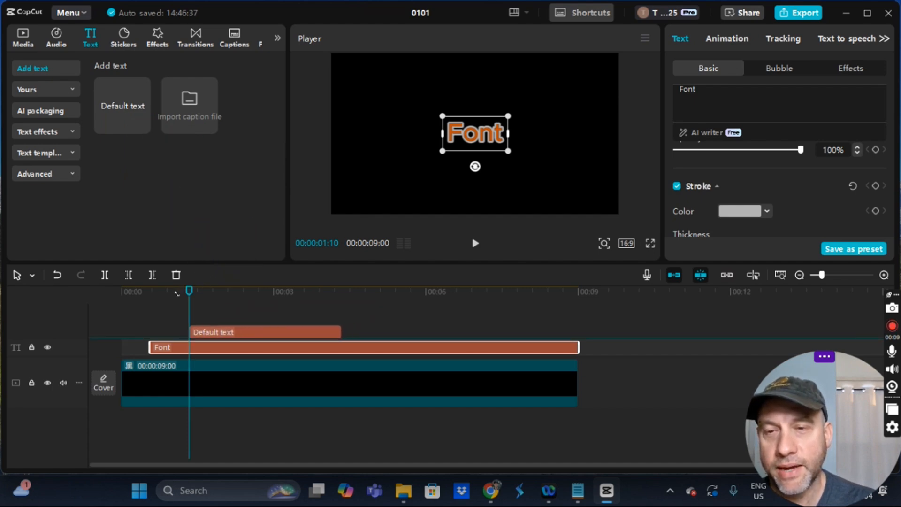
click(278, 345)
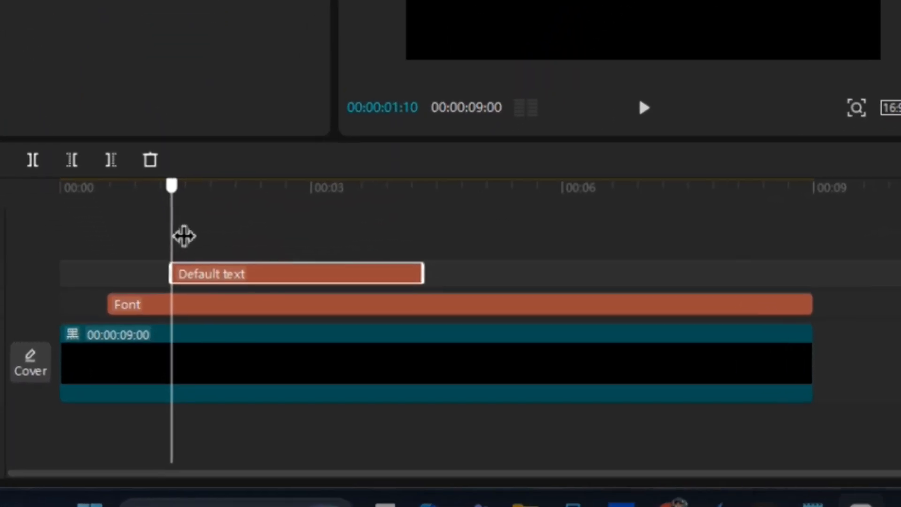
drag(190, 323, 214, 326)
drag(224, 239, 239, 248)
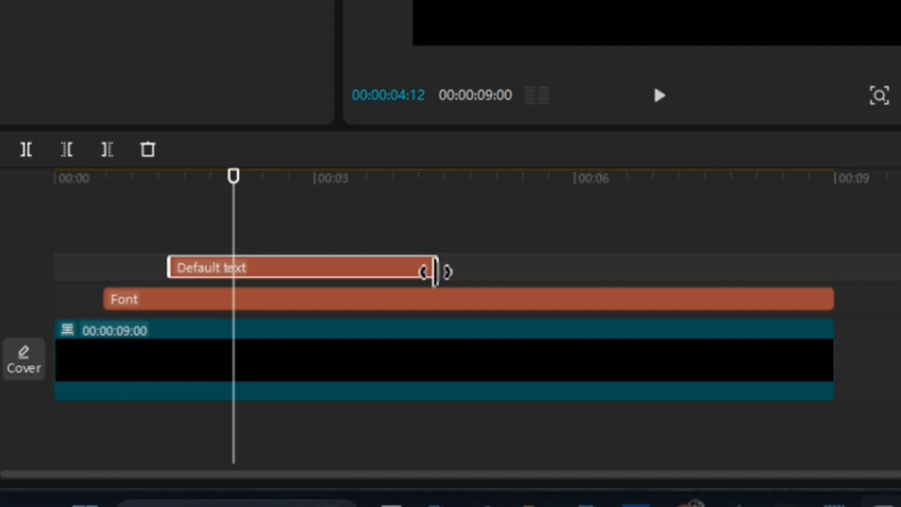
mouse_move(425, 272)
mouse_down()
mouse_move(737, 274)
mouse_move(830, 287)
mouse_up()
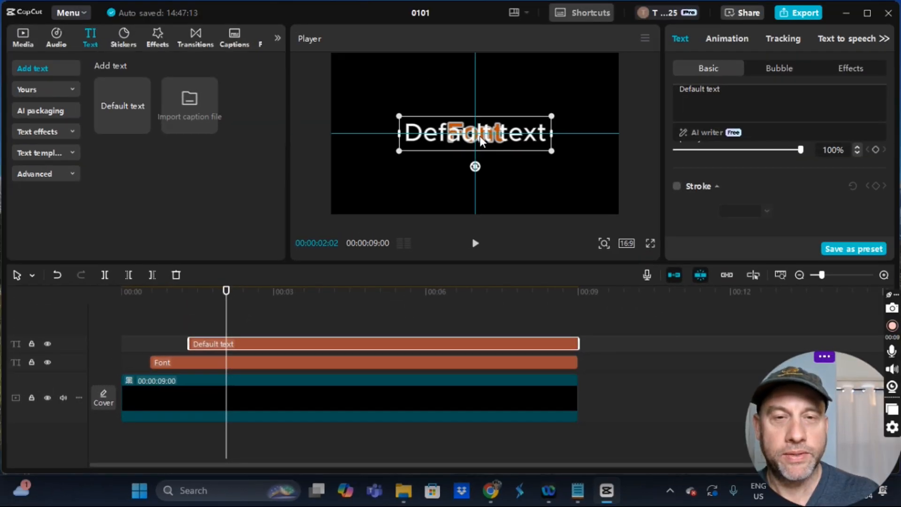
Separate the overlapping titles by moving the default text below the frame's center and "Font" to the upper-left area of the frame
drag(480, 136, 485, 153)
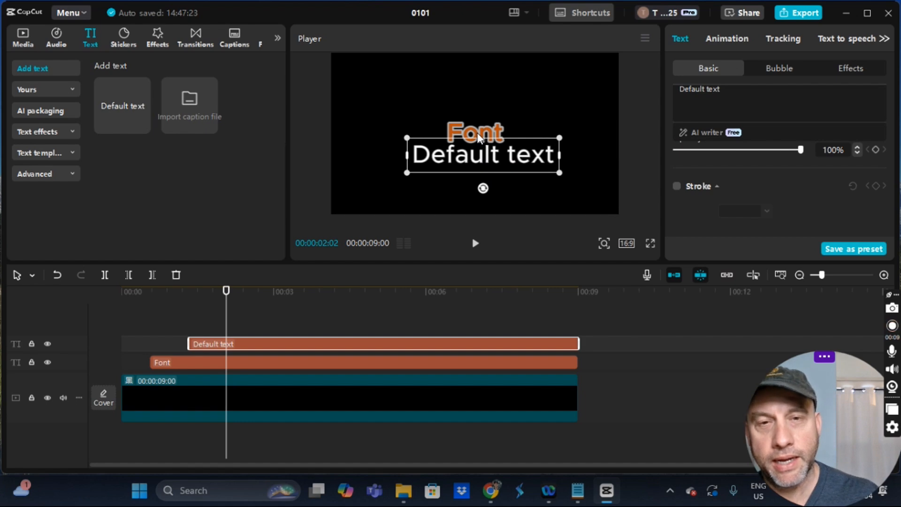
click(477, 135)
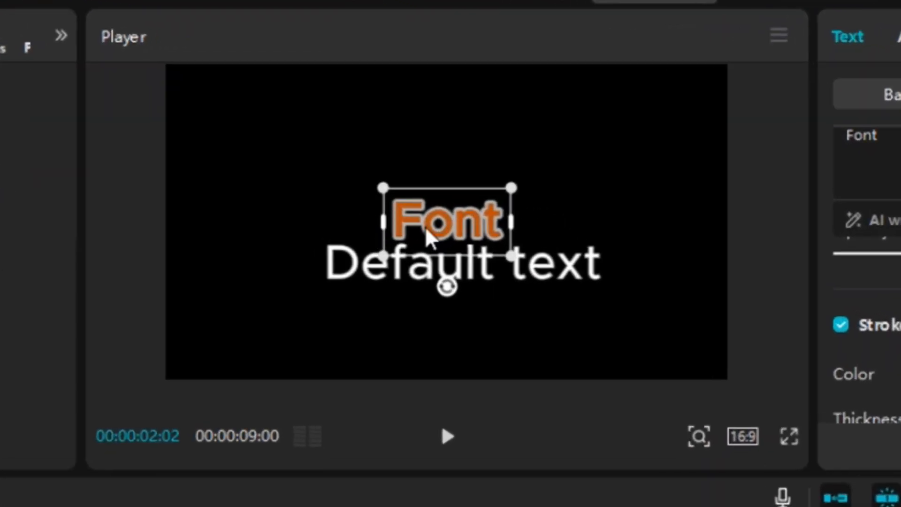
drag(427, 229, 342, 160)
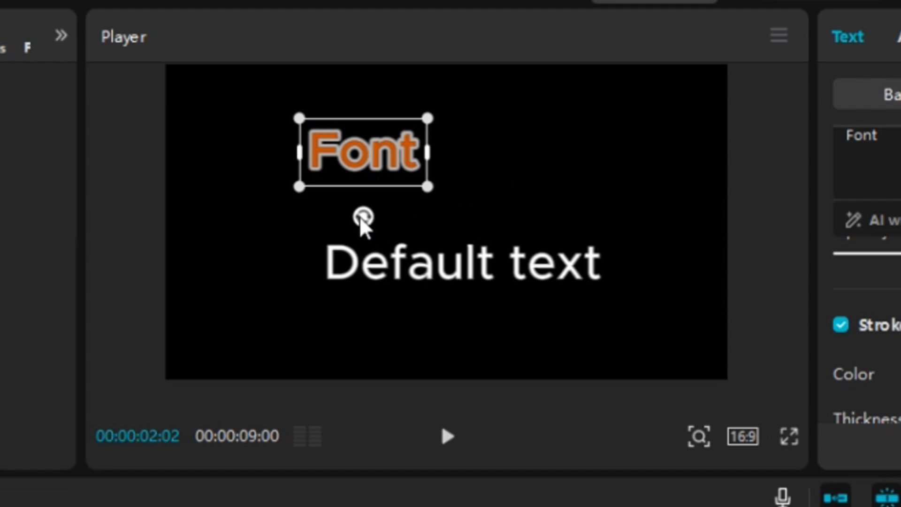
Tilt the "Font" text slightly counterclockwise, enlarge it a little and nudge it further toward the frame's upper-left corner
drag(361, 218, 373, 218)
mouse_move(373, 220)
mouse_down()
mouse_move(384, 216)
mouse_move(365, 216)
mouse_move(404, 209)
mouse_move(344, 215)
mouse_move(391, 215)
mouse_move(382, 216)
mouse_up()
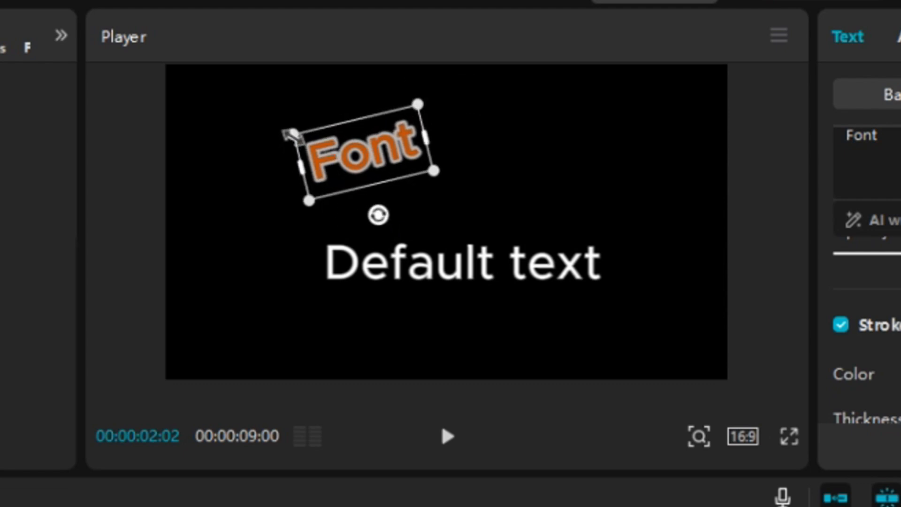
drag(291, 135, 272, 129)
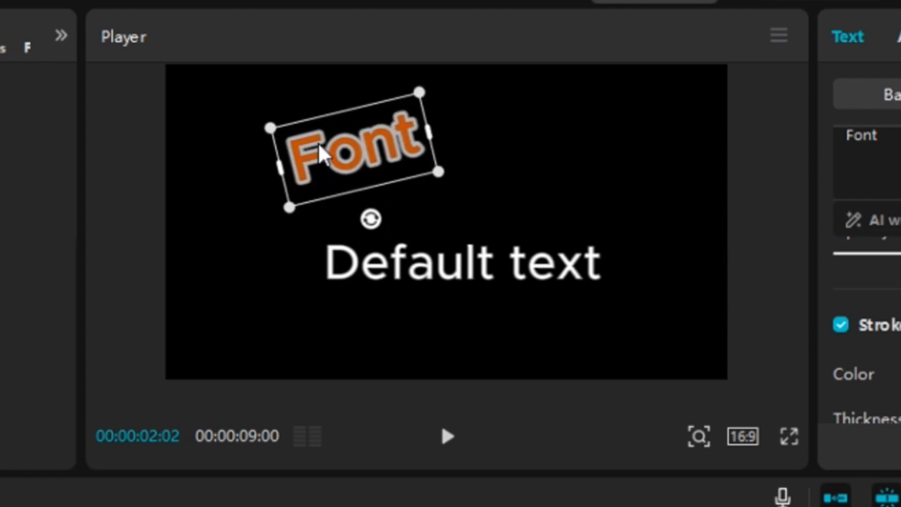
drag(321, 151, 310, 149)
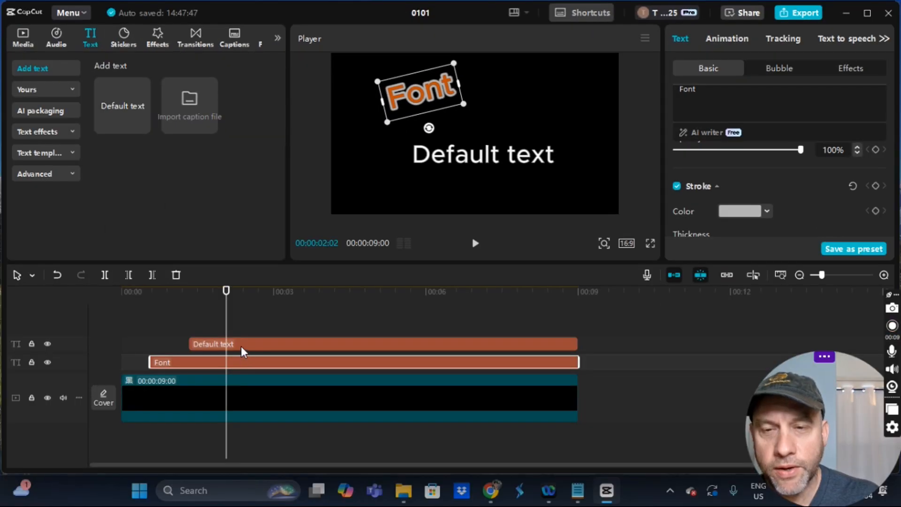
Replace the wording of the second text clip with "Reel" and place it just below and right of "Font"
click(242, 347)
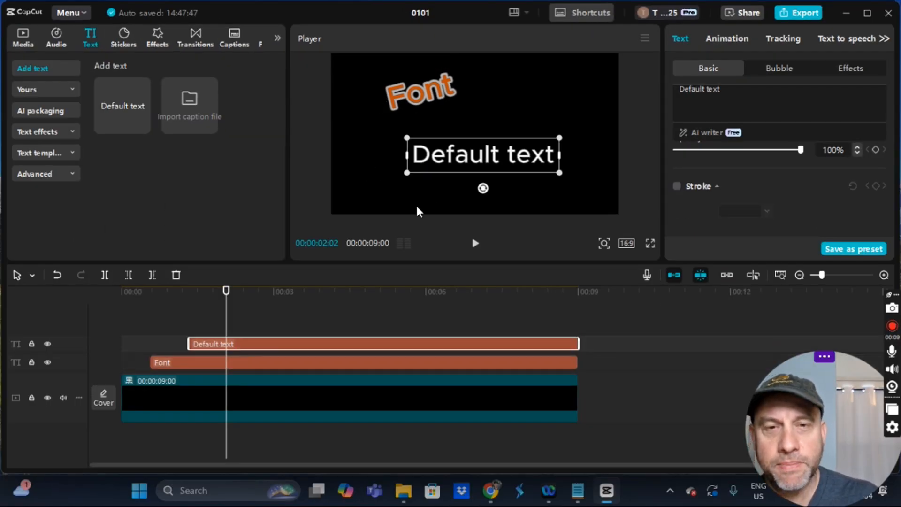
drag(478, 164, 465, 143)
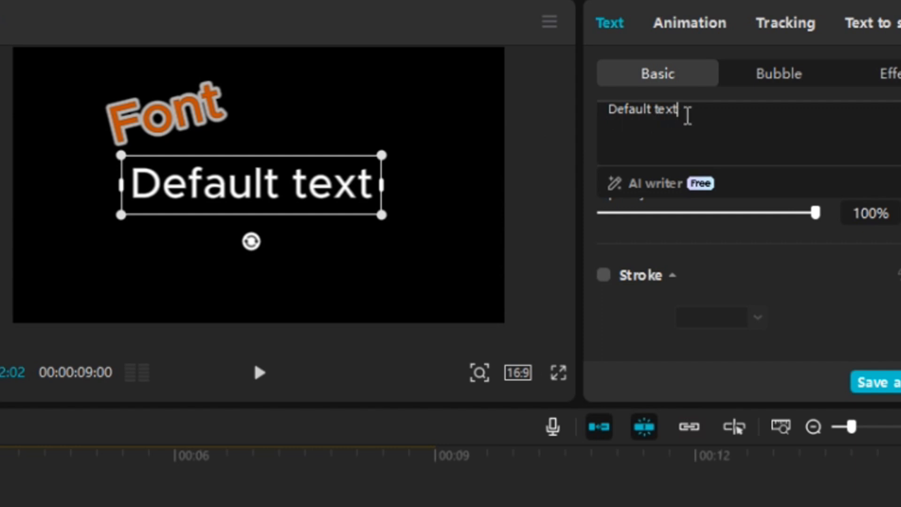
drag(688, 114, 580, 97)
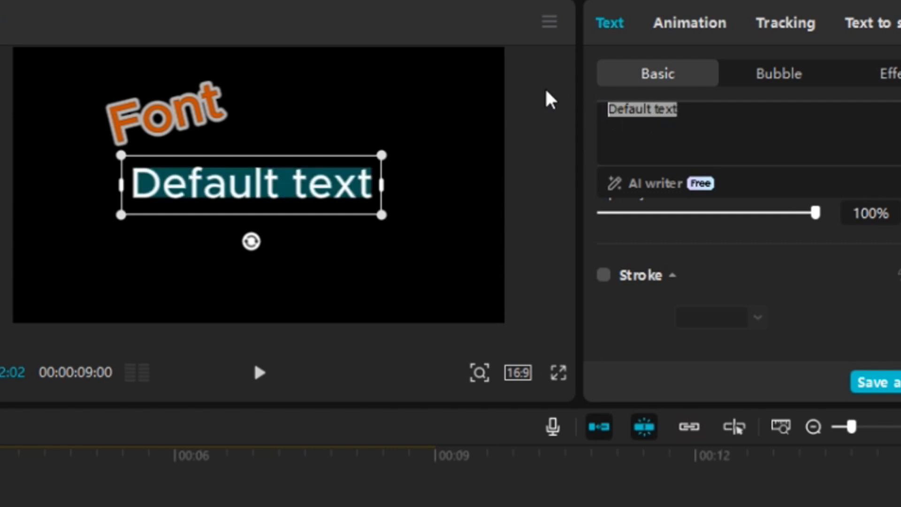
key(BackSpace)
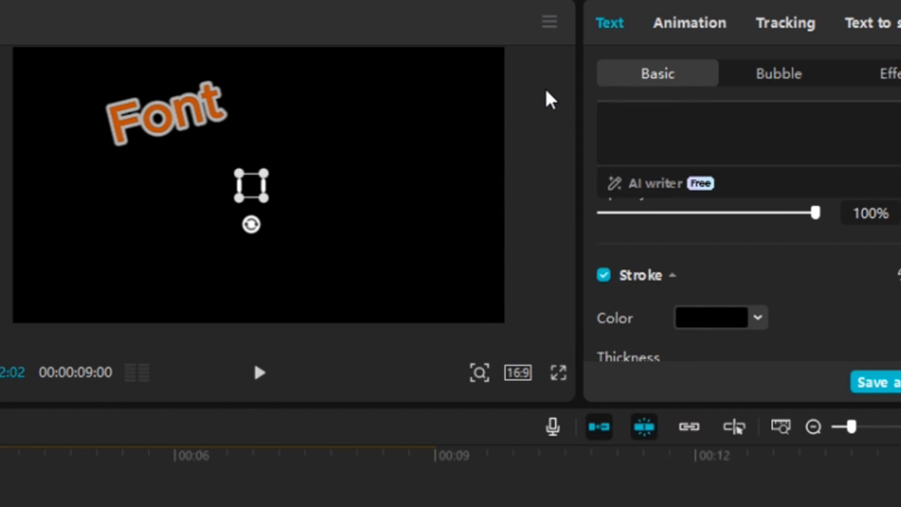
text(Reel)
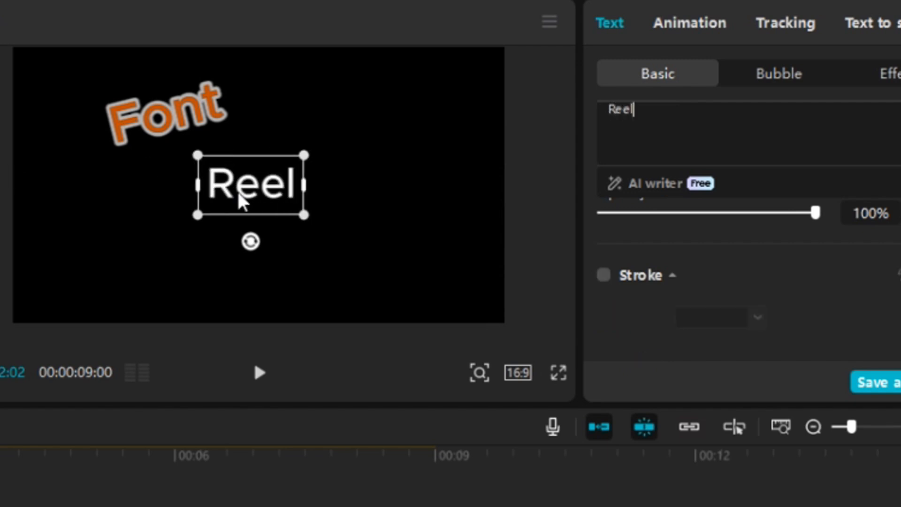
mouse_move(240, 202)
mouse_down()
mouse_move(217, 192)
mouse_move(228, 197)
mouse_up()
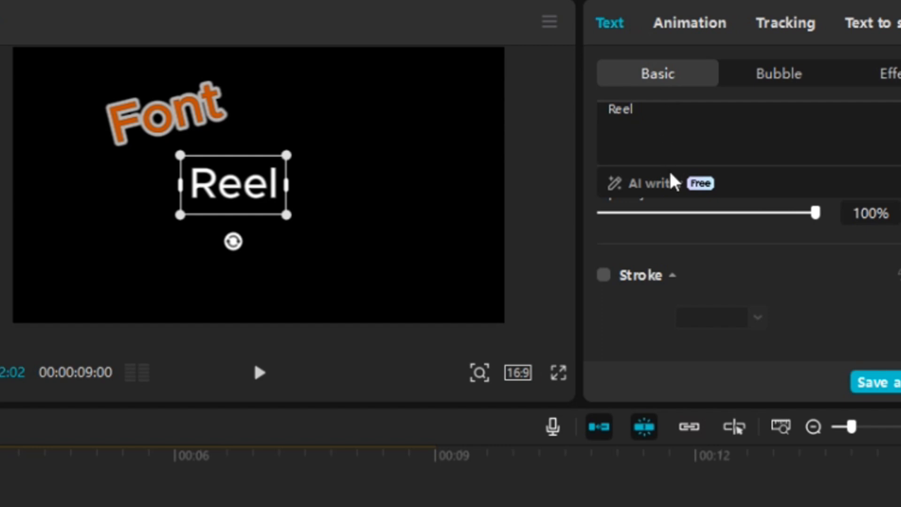
Set the "Reel" text's fill color to the bright red preset swatch
scroll(695, 253, down, 5)
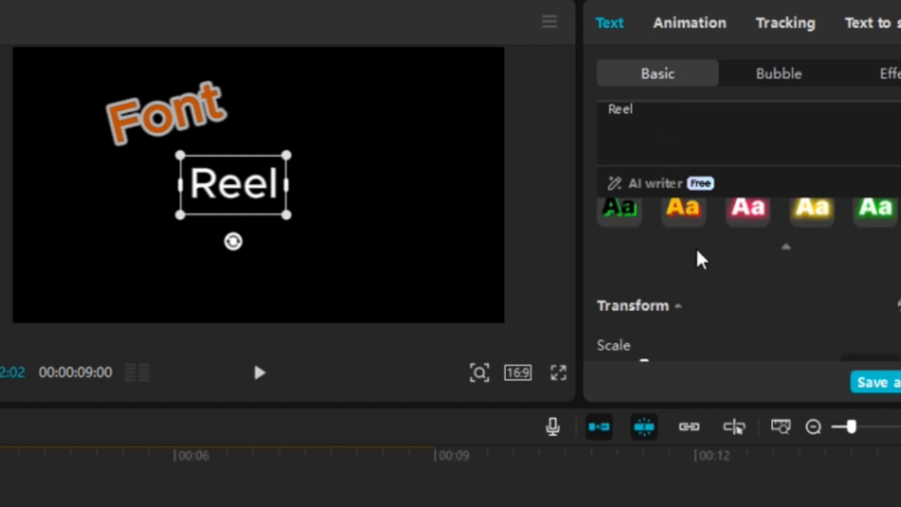
scroll(703, 257, up, 10)
scroll(704, 261, up, 2)
scroll(710, 264, down, 6)
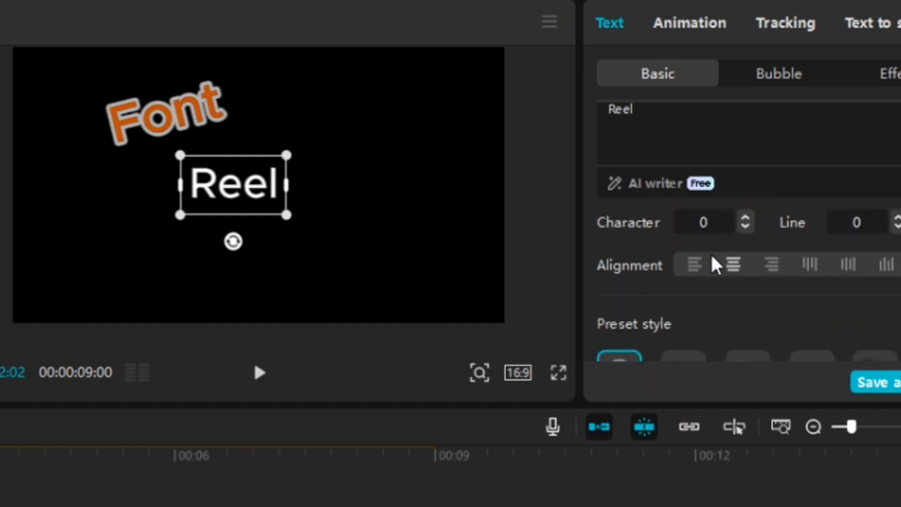
scroll(730, 253, up, 2)
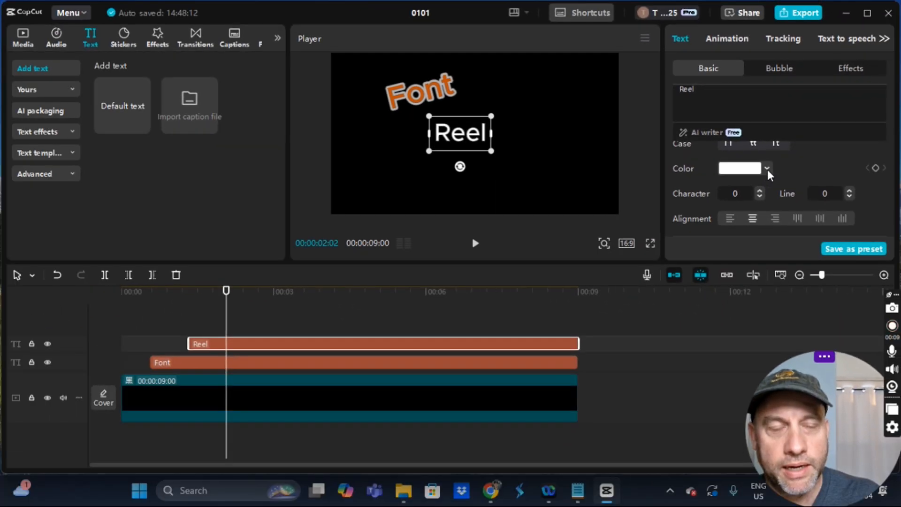
click(756, 249)
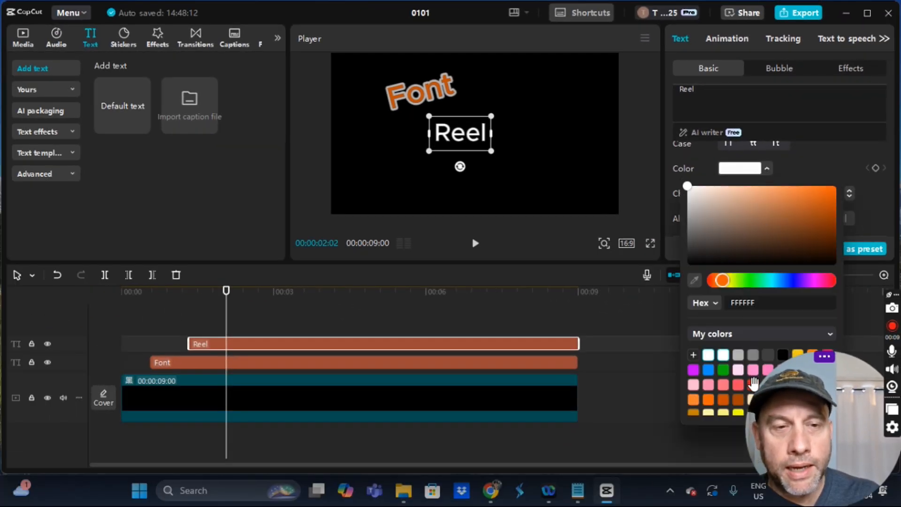
click(754, 169)
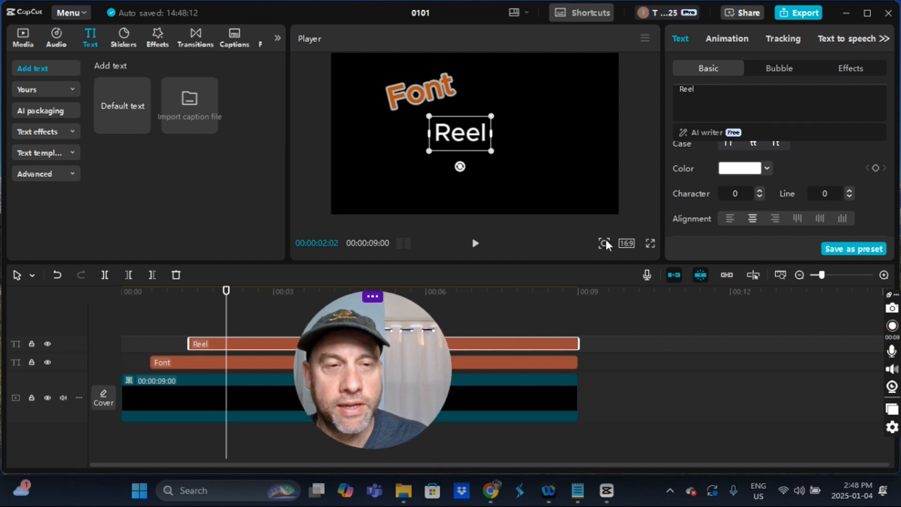
click(769, 169)
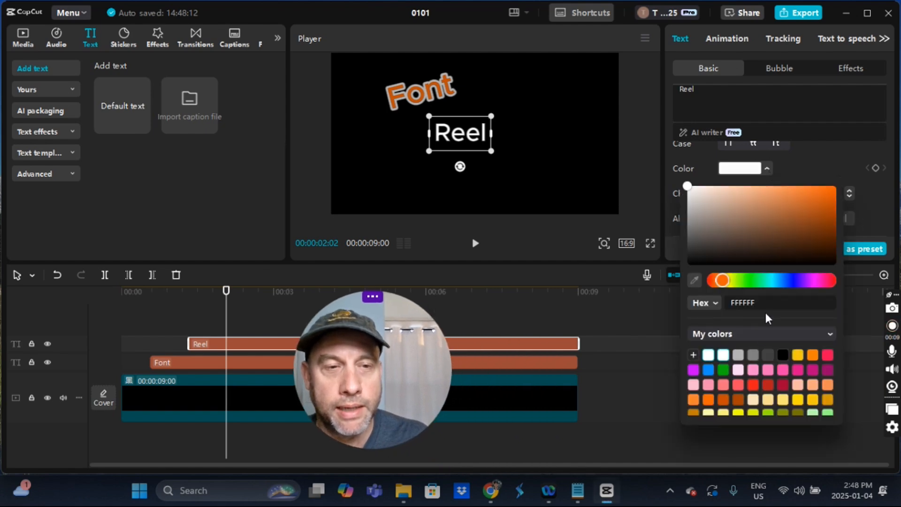
click(754, 385)
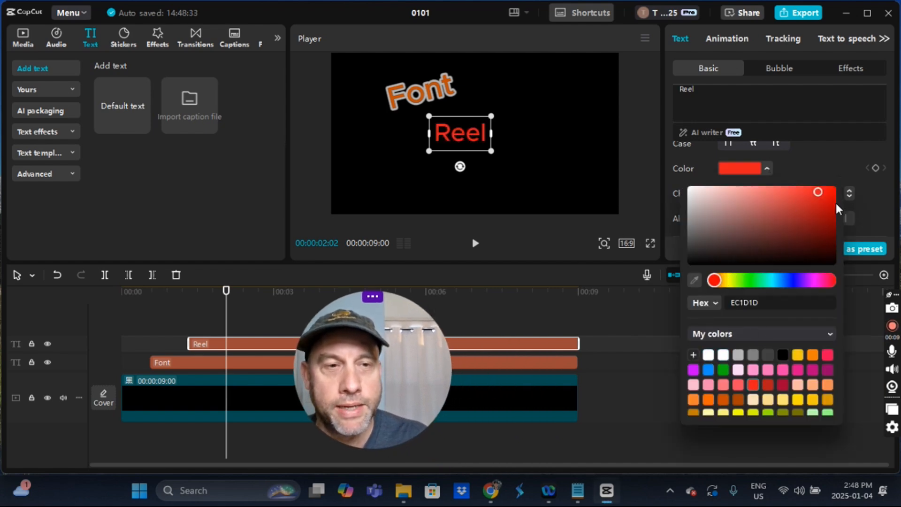
click(843, 161)
Enable the glow effect on the "Reel" text
scroll(793, 181, down, 6)
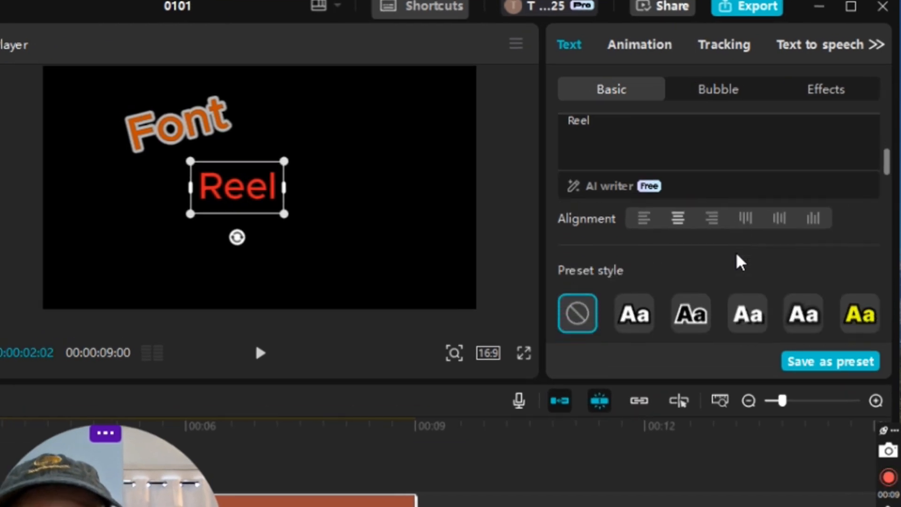
scroll(740, 261, down, 10)
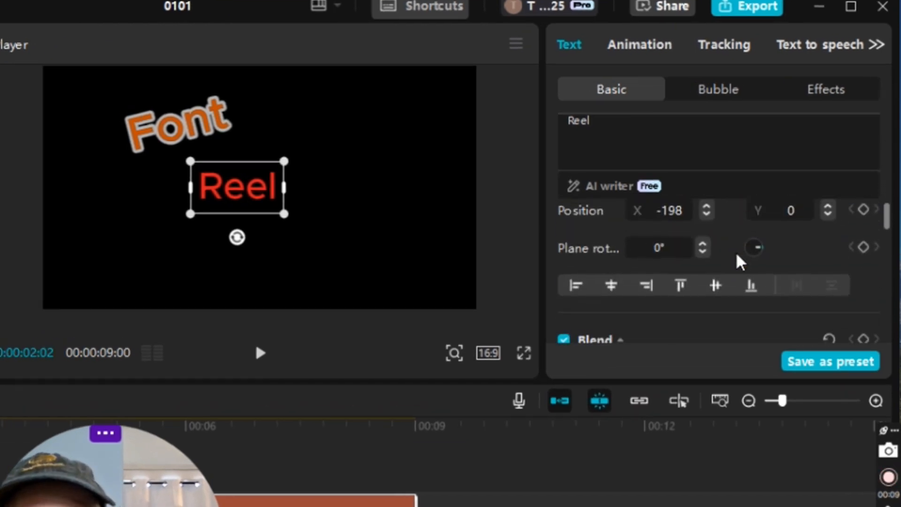
scroll(730, 263, down, 6)
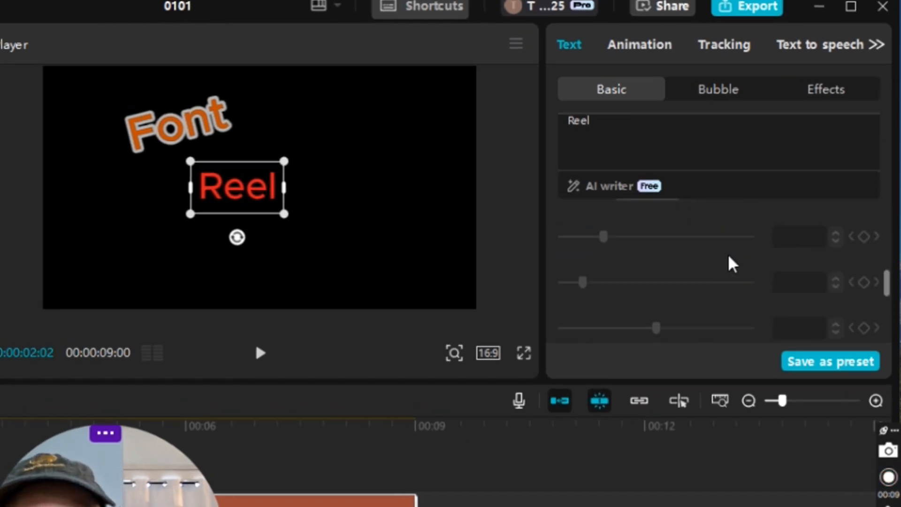
scroll(721, 270, up, 3)
scroll(719, 268, down, 2)
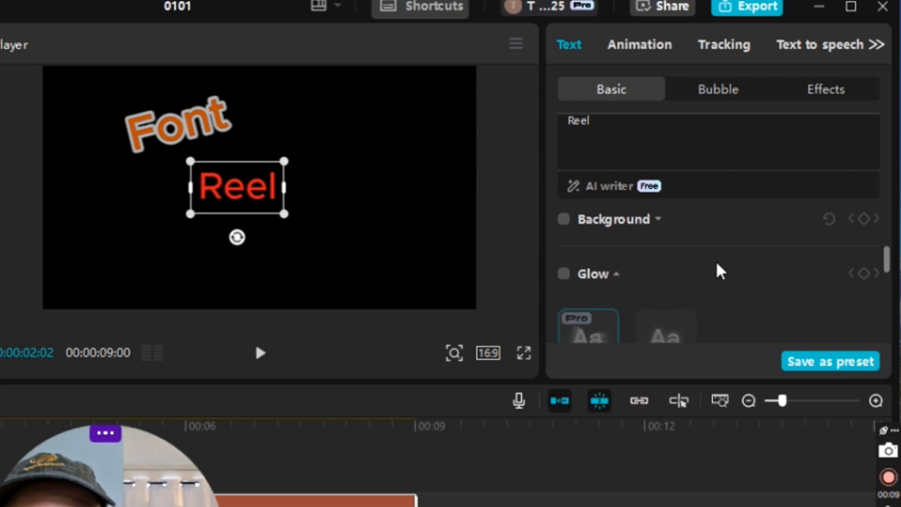
click(562, 277)
scroll(629, 268, down, 3)
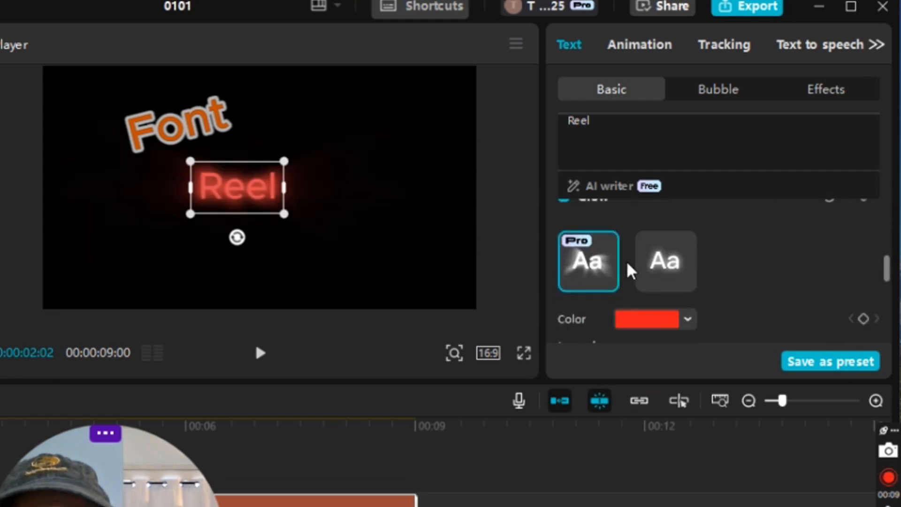
Switch the "Reel" text's glow to the non-Pro style and set its range to 89
scroll(579, 262, up, 4)
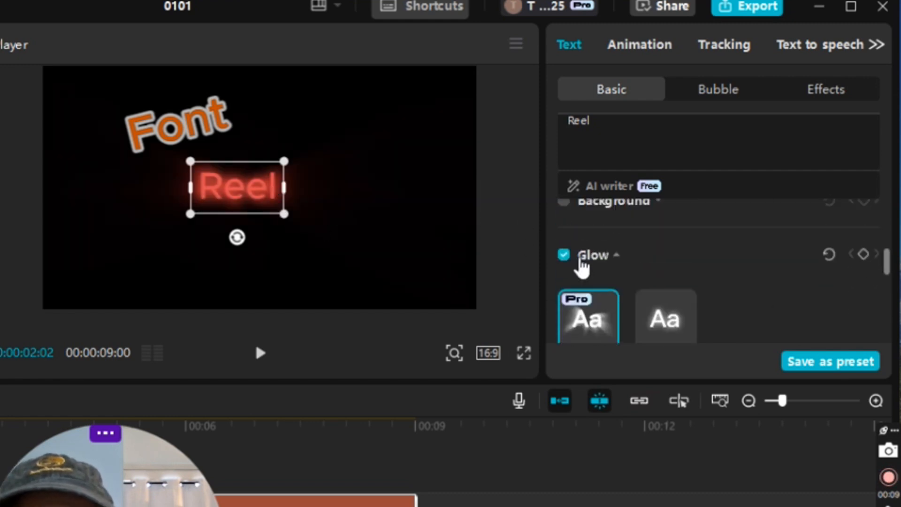
scroll(593, 284, down, 5)
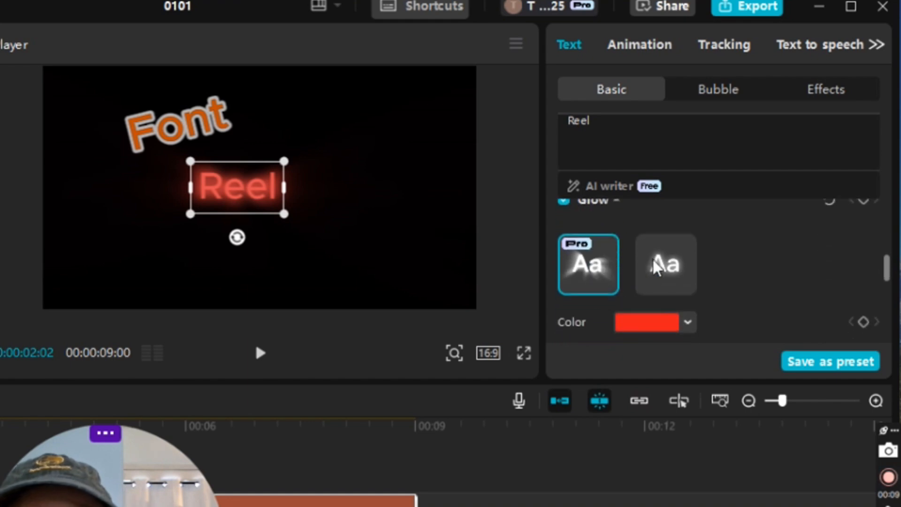
click(688, 272)
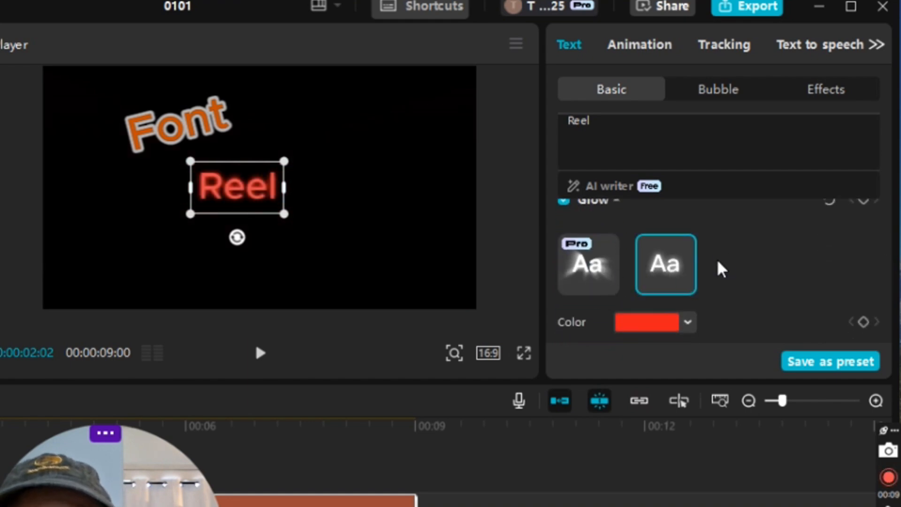
scroll(726, 270, down, 4)
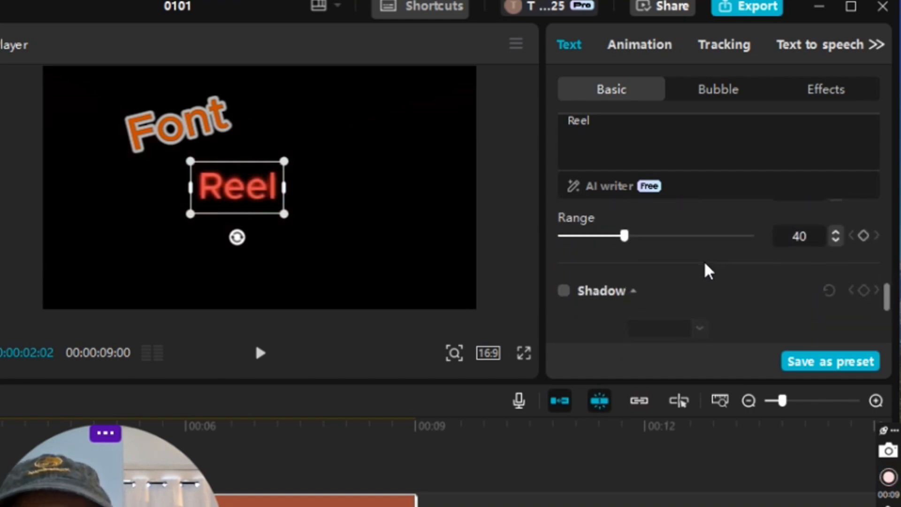
scroll(704, 270, up, 2)
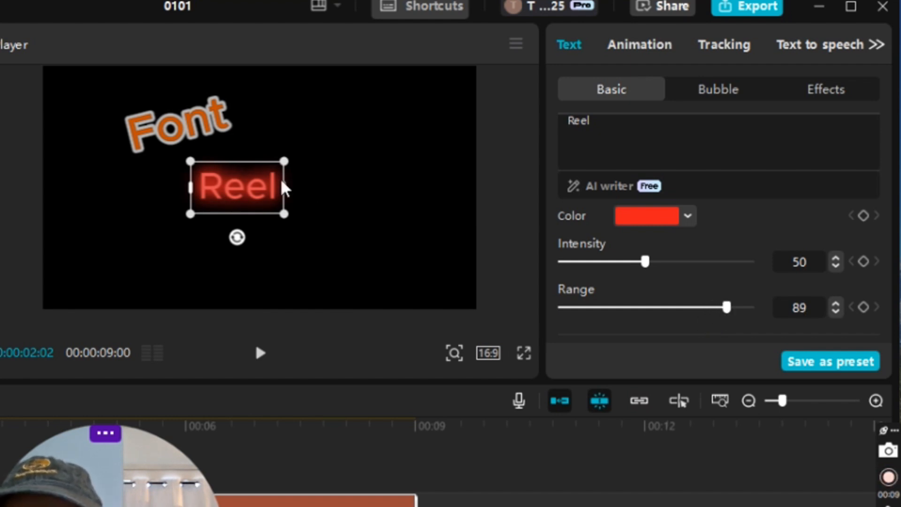
Shift "Reel" slightly down and left in the frame, and enlarge both "Reel" and "Font" a little
mouse_move(241, 194)
mouse_down()
mouse_move(240, 210)
mouse_move(236, 204)
mouse_up()
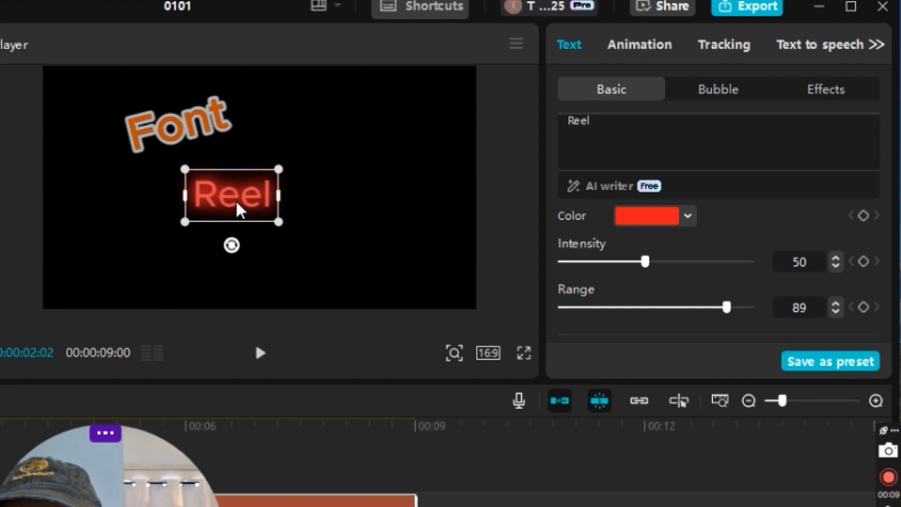
drag(279, 169, 284, 170)
click(177, 132)
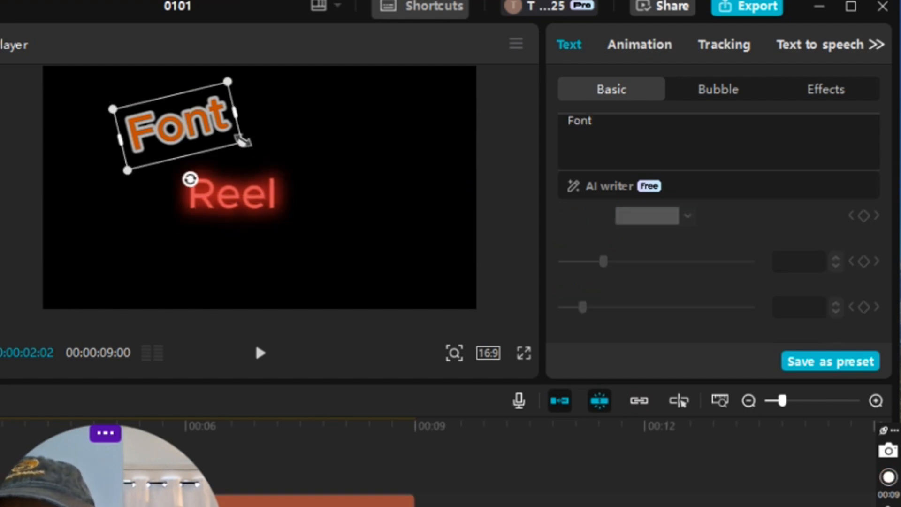
drag(242, 141, 250, 145)
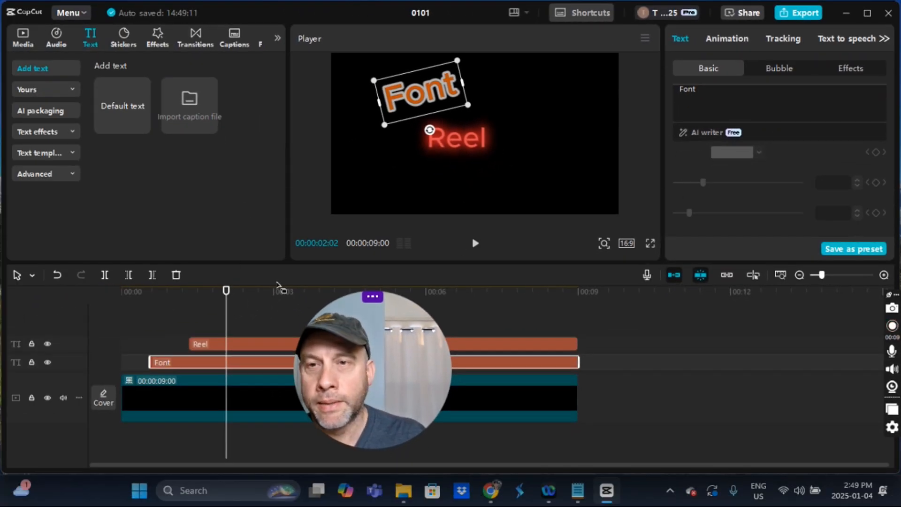
drag(358, 345, 808, 405)
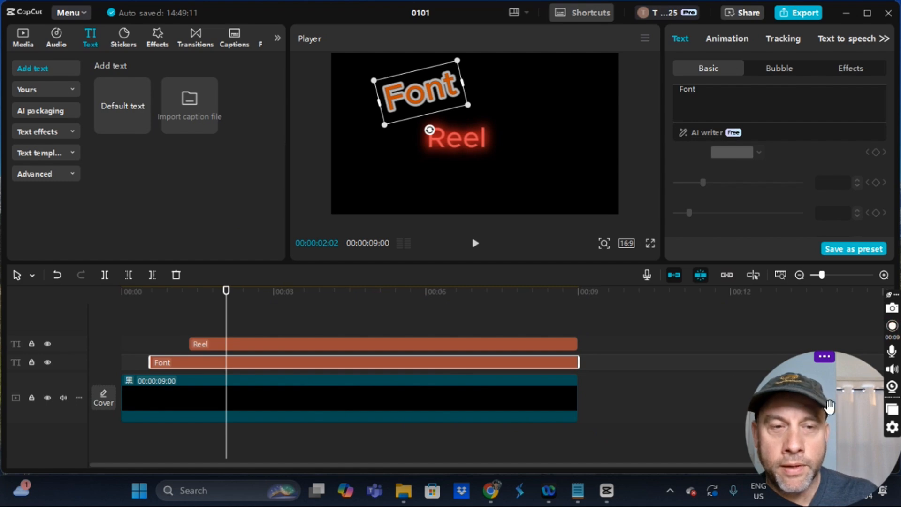
Add a default text clip above "Reel" starting at 00:00:02:02 and extend it to the end of the 9-second video
mouse_move(129, 118)
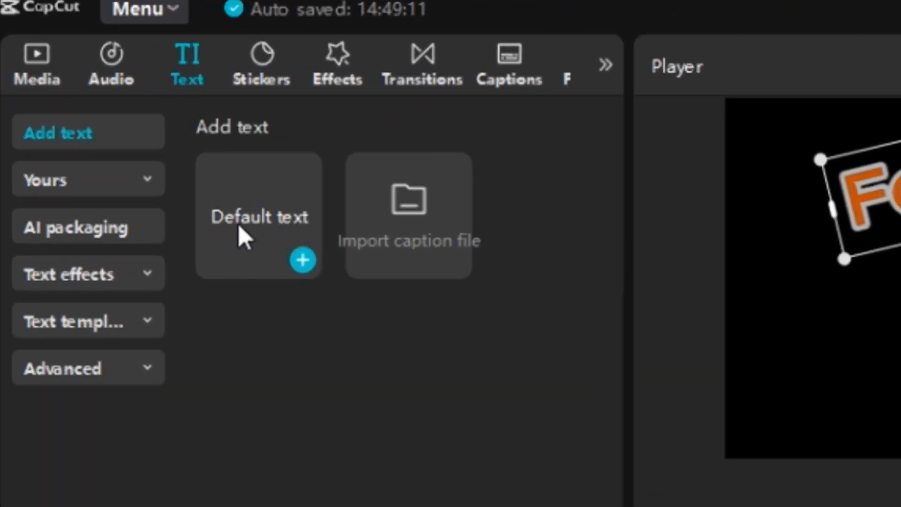
drag(237, 221, 309, 294)
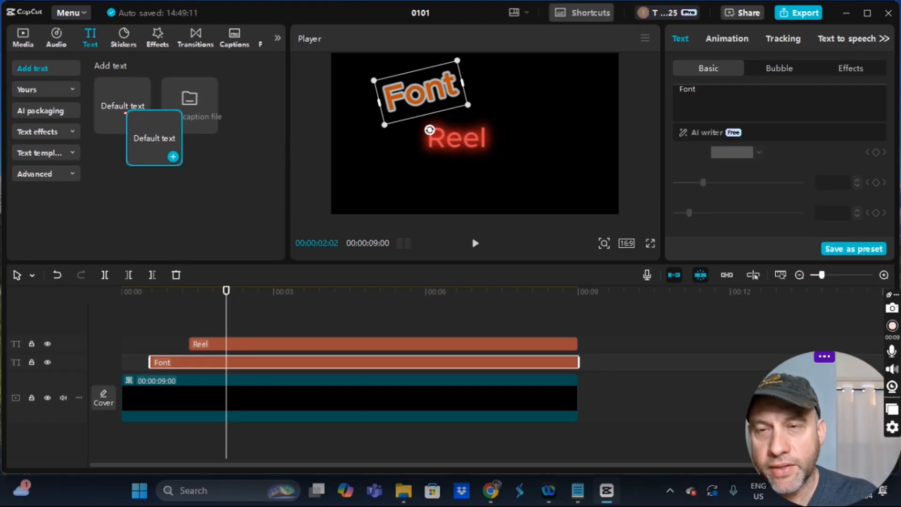
drag(125, 112, 227, 281)
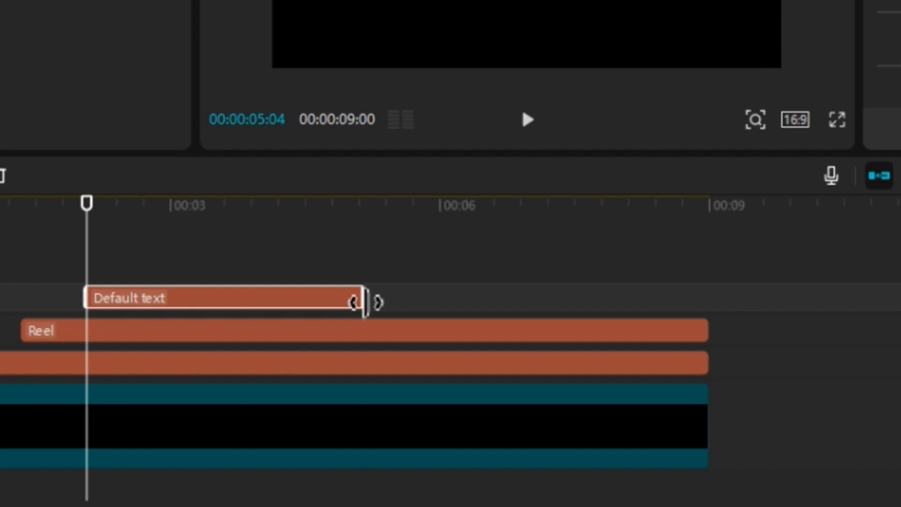
mouse_move(384, 304)
mouse_down()
mouse_move(421, 295)
mouse_move(712, 299)
mouse_up()
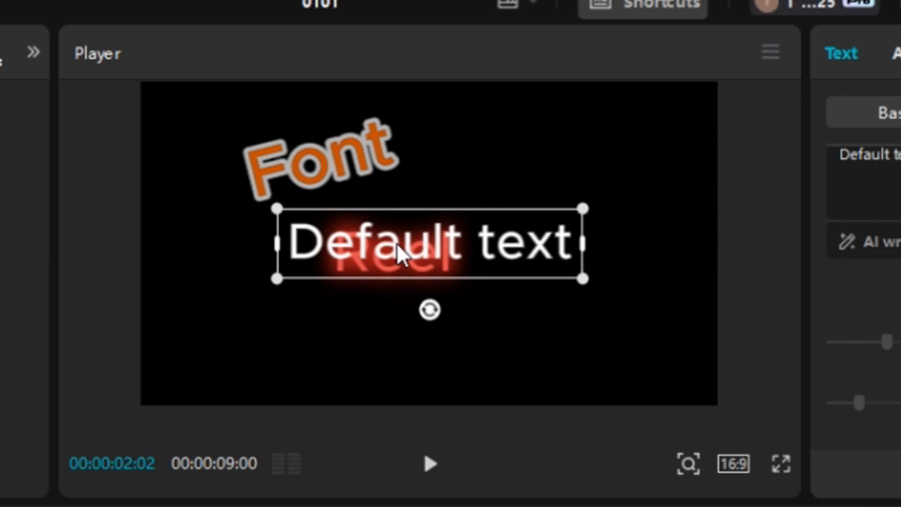
Move the new text below "Reel" in the frame and change its wording to "Effect"
drag(461, 137, 460, 152)
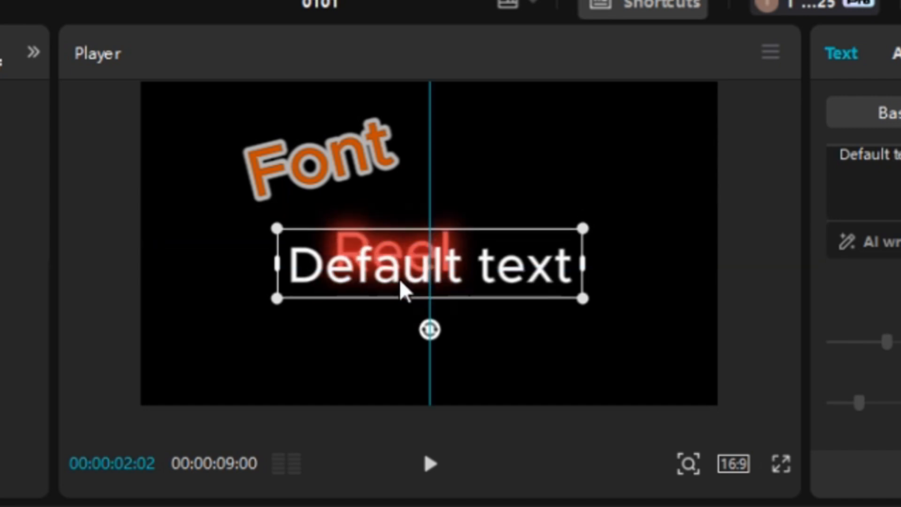
drag(400, 282, 417, 322)
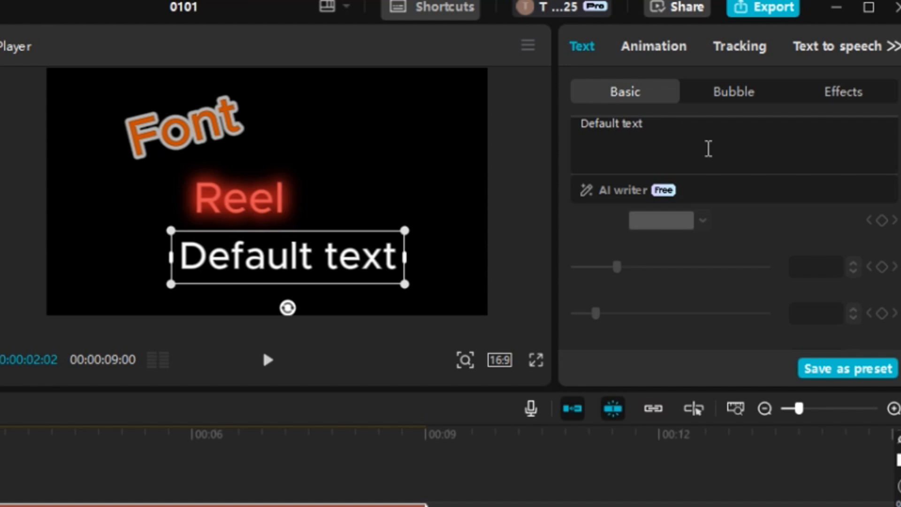
drag(709, 149, 540, 132)
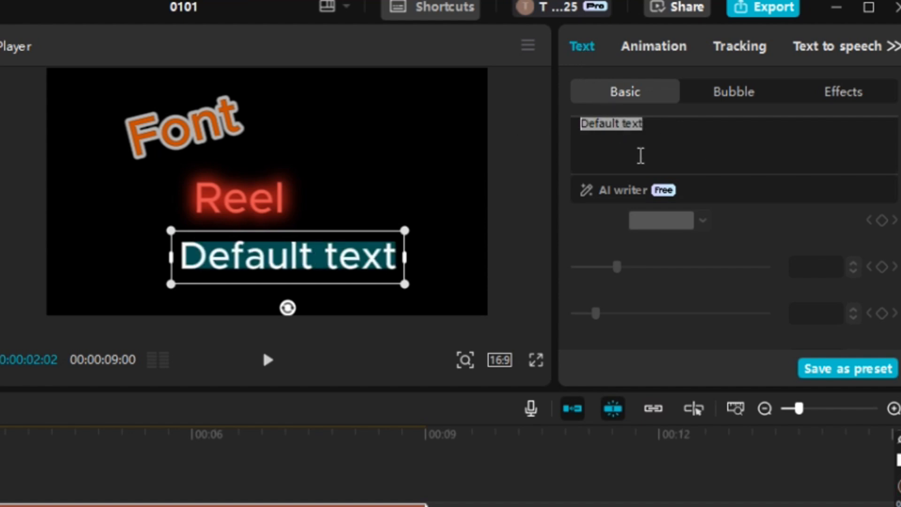
key(BackSpace)
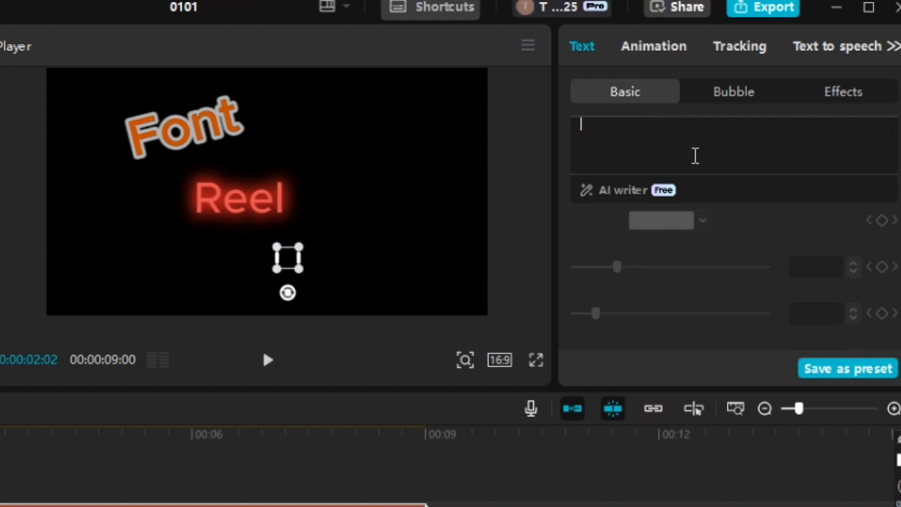
text(Effe)
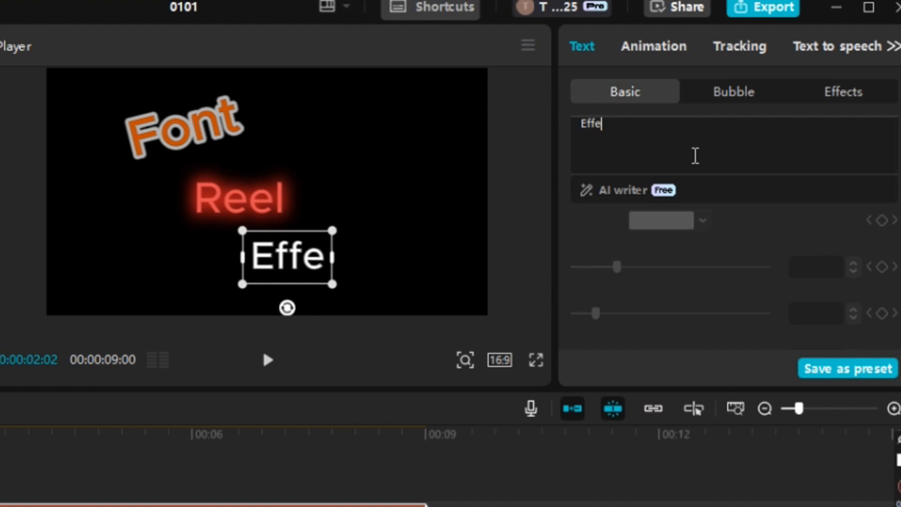
text(ct)
Position "Effect" in the lower right of the frame at about X 643, Y -661, and rotate it about -11°
drag(261, 255, 323, 272)
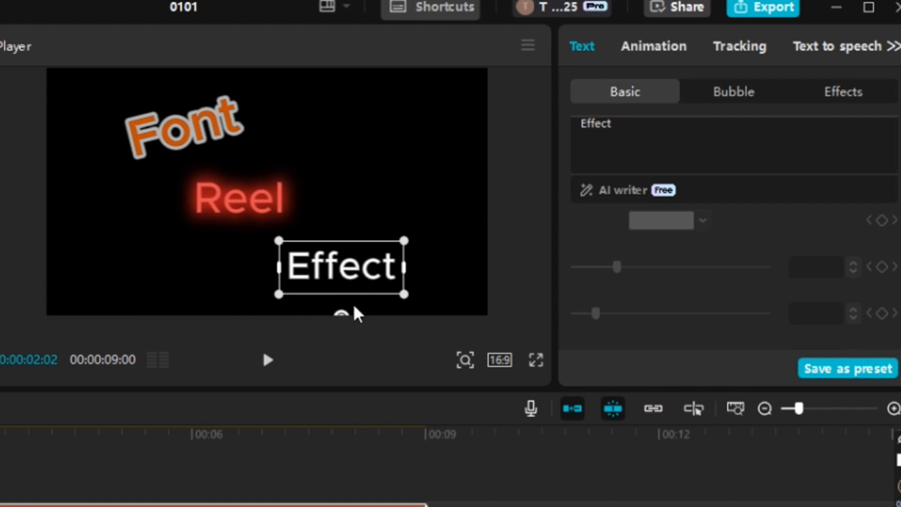
drag(347, 315, 357, 318)
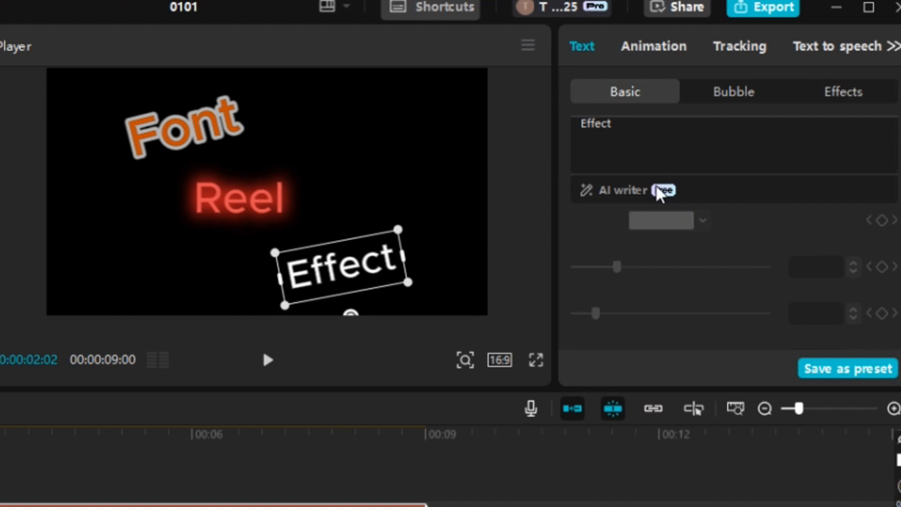
Set the "Effect" text's fill color to the dark blue preset swatch 003288
scroll(605, 242, down, 15)
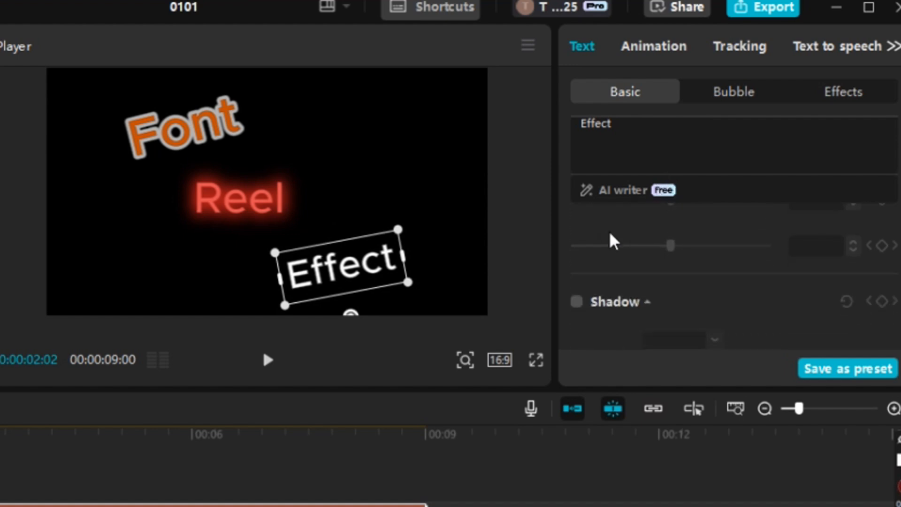
scroll(619, 239, up, 8)
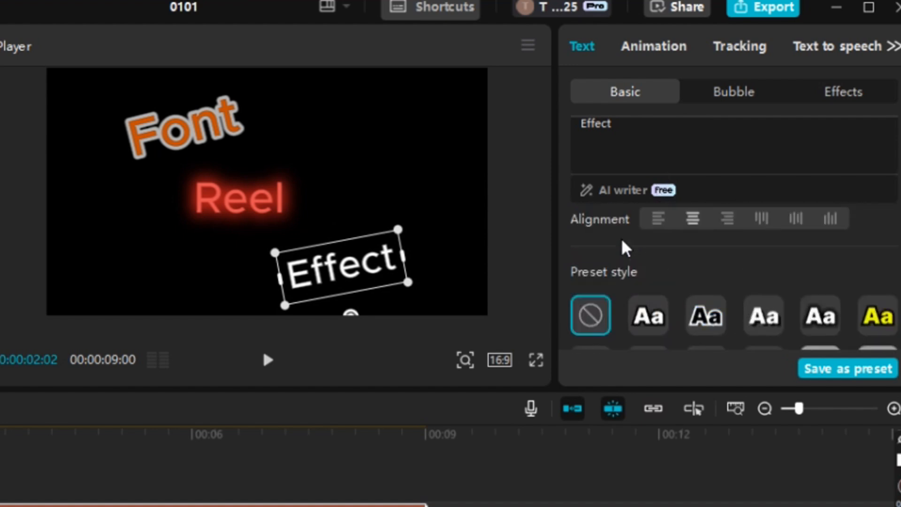
scroll(631, 252, down, 1)
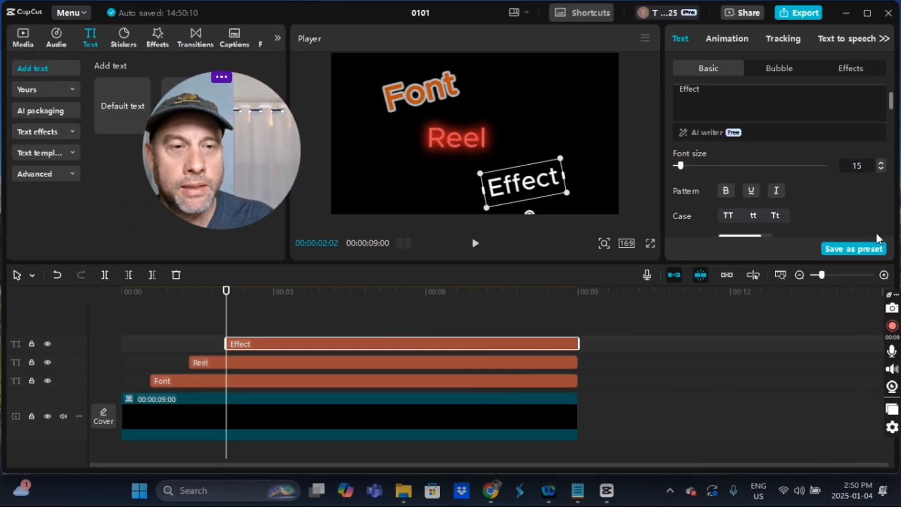
scroll(873, 220, down, 4)
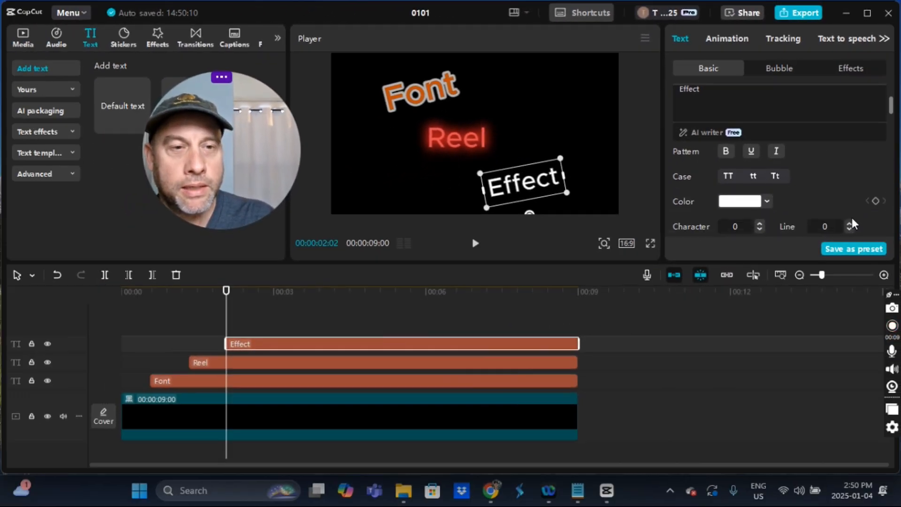
click(743, 197)
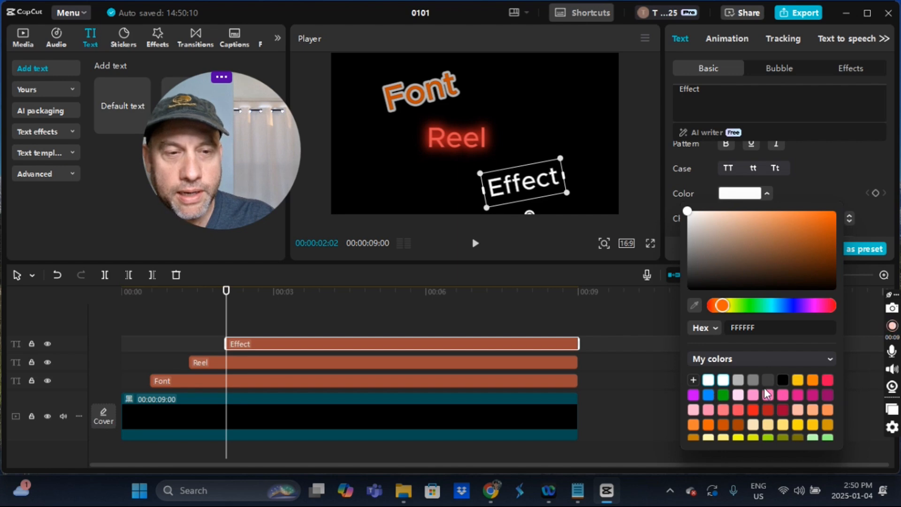
scroll(793, 404, down, 3)
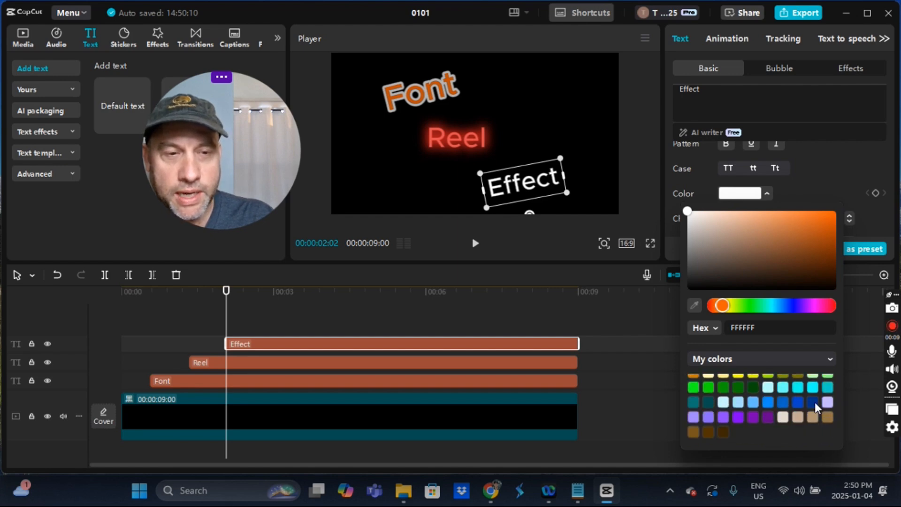
click(814, 403)
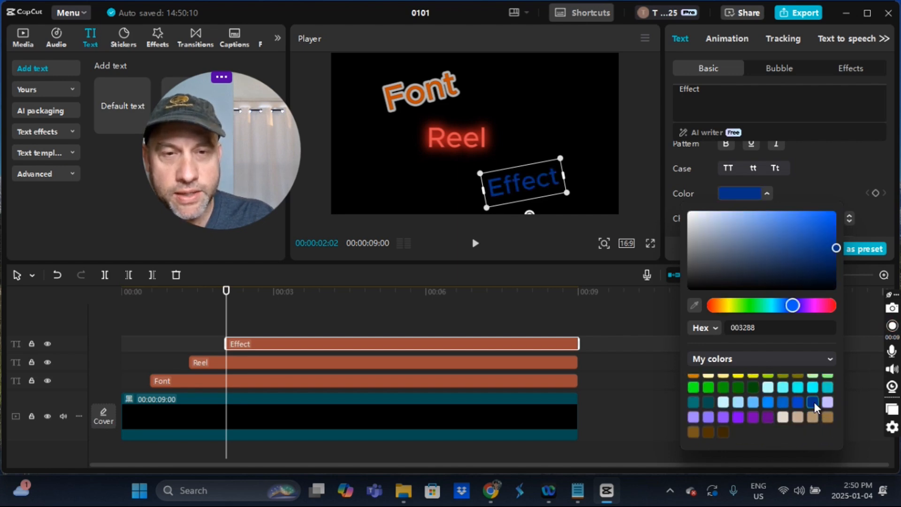
click(825, 171)
Enable a background behind the "Effect" text
scroll(784, 193, down, 10)
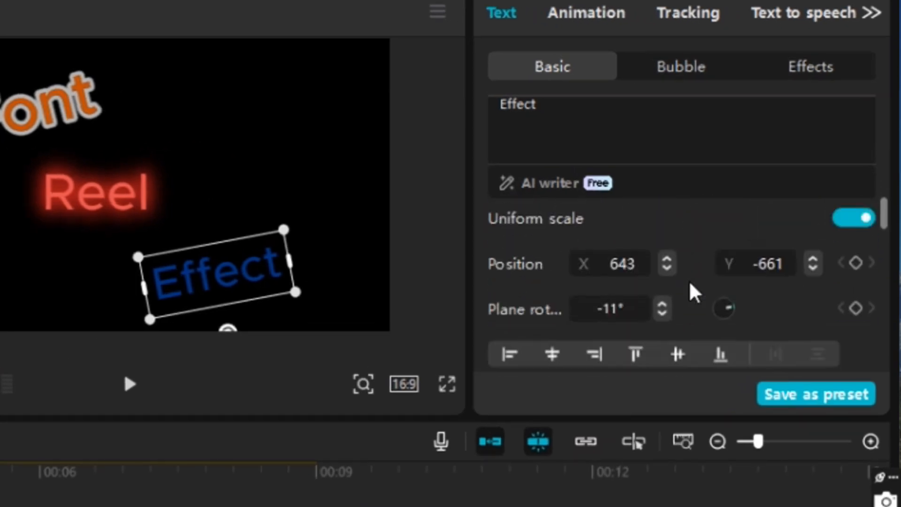
scroll(684, 298, down, 6)
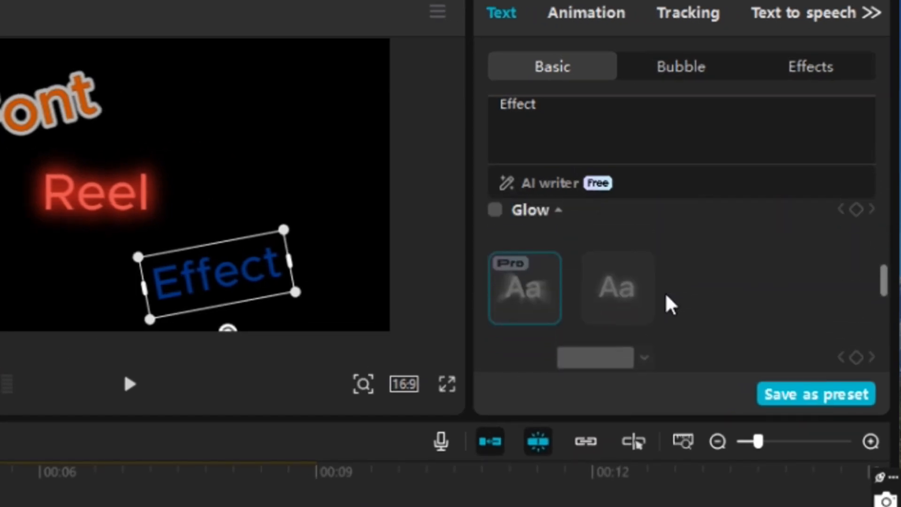
scroll(669, 304, up, 3)
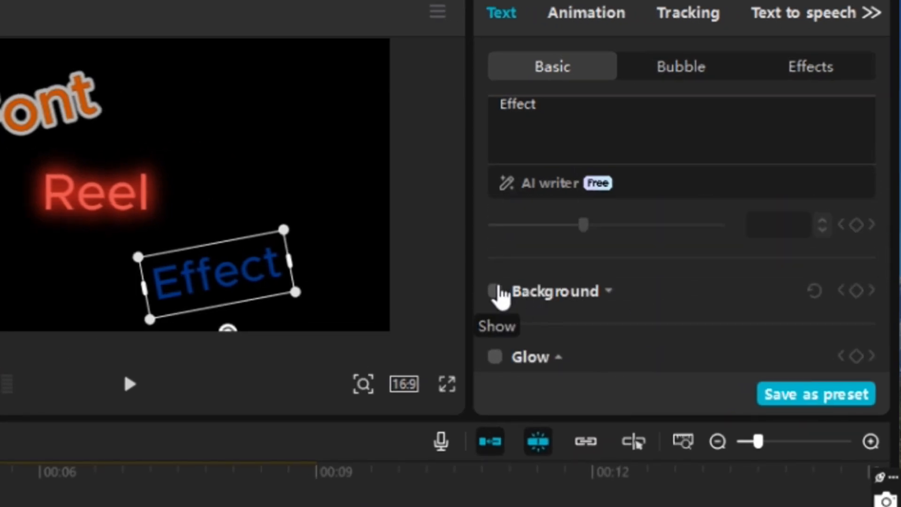
click(496, 292)
scroll(698, 285, down, 2)
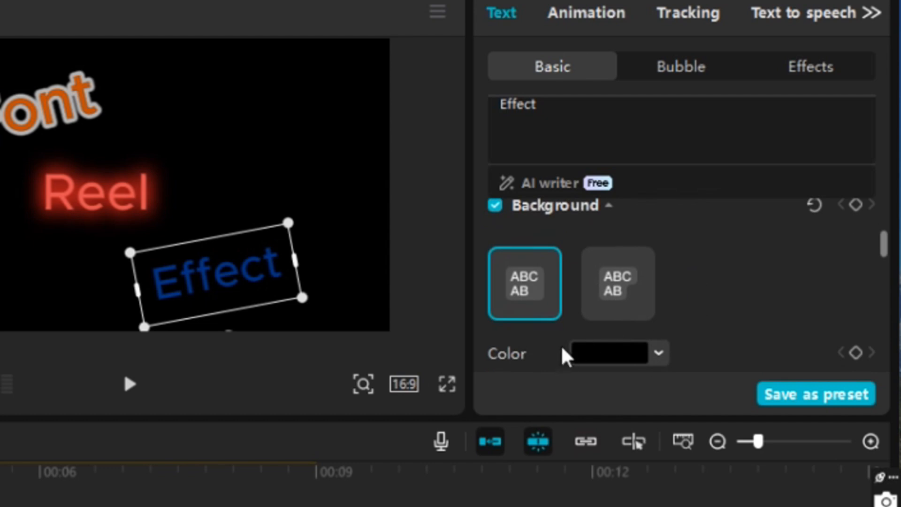
Set the "Effect" text's background color to the light cyan preset swatch 6AFFFA
scroll(709, 319, down, 4)
scroll(696, 314, up, 3)
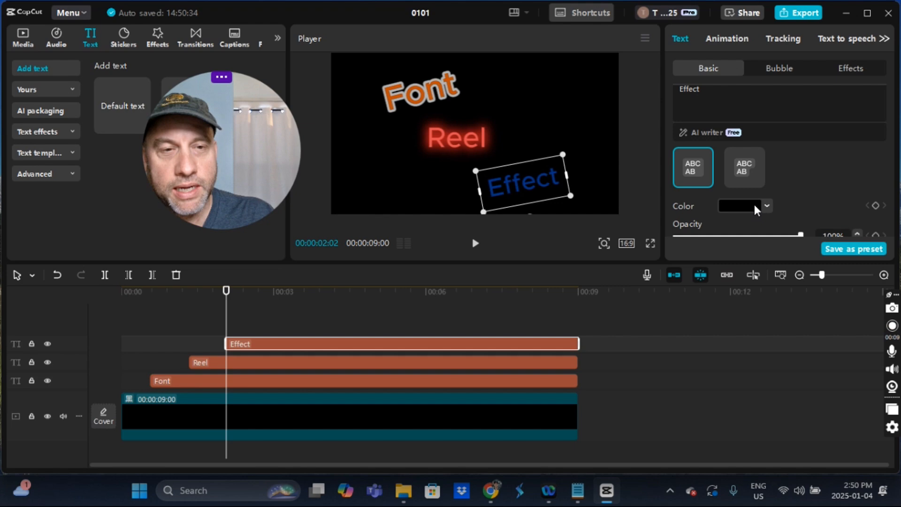
click(644, 321)
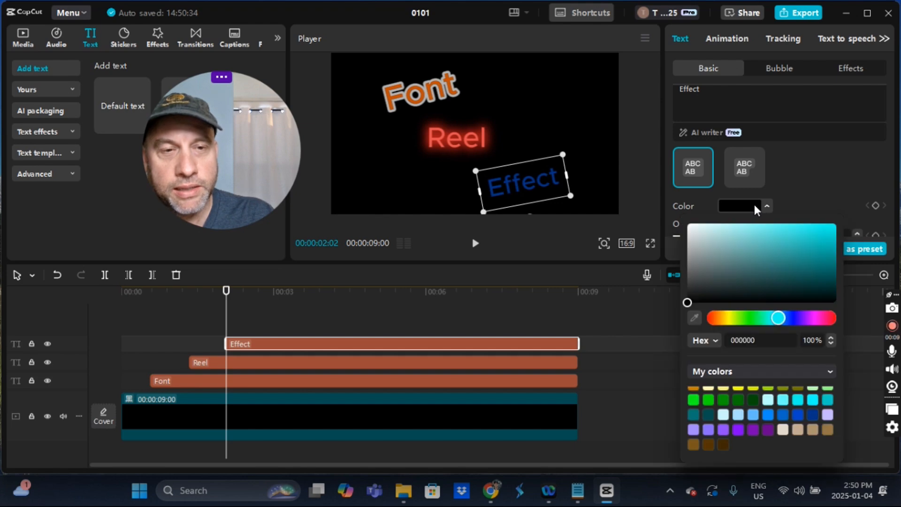
scroll(797, 423, down, 3)
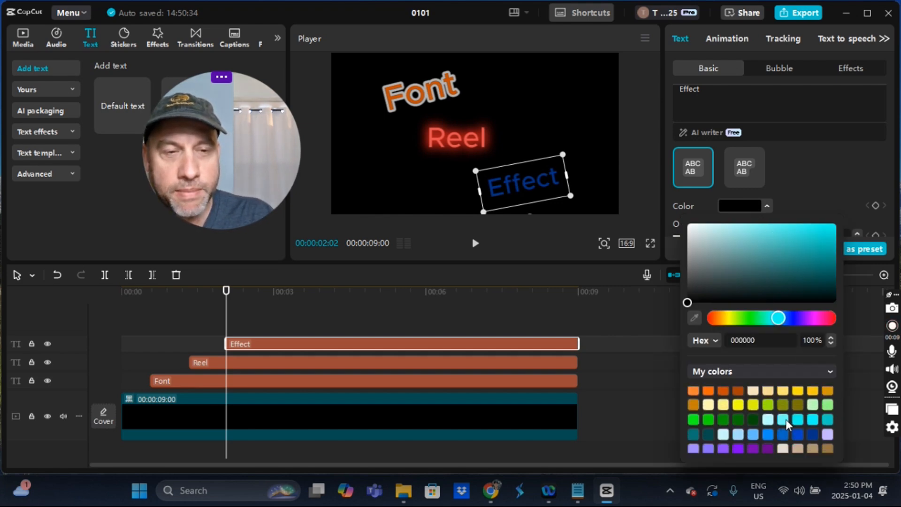
click(782, 420)
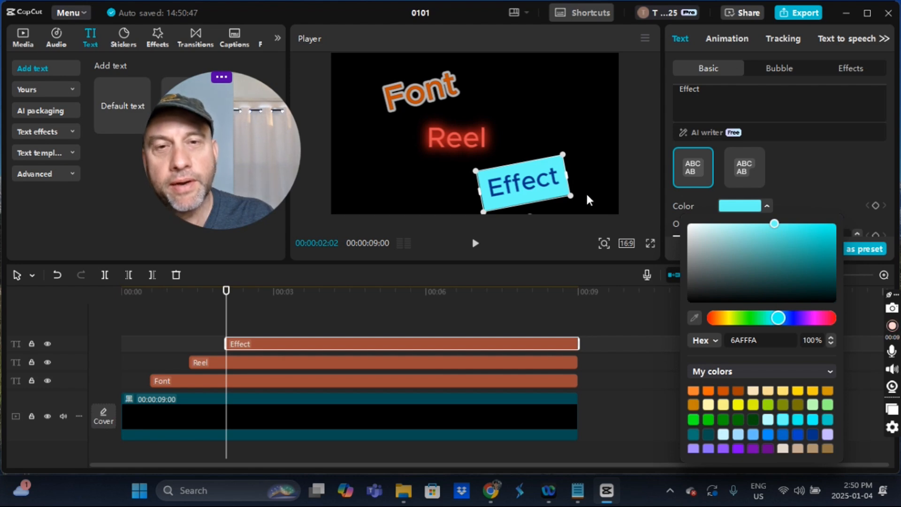
click(814, 179)
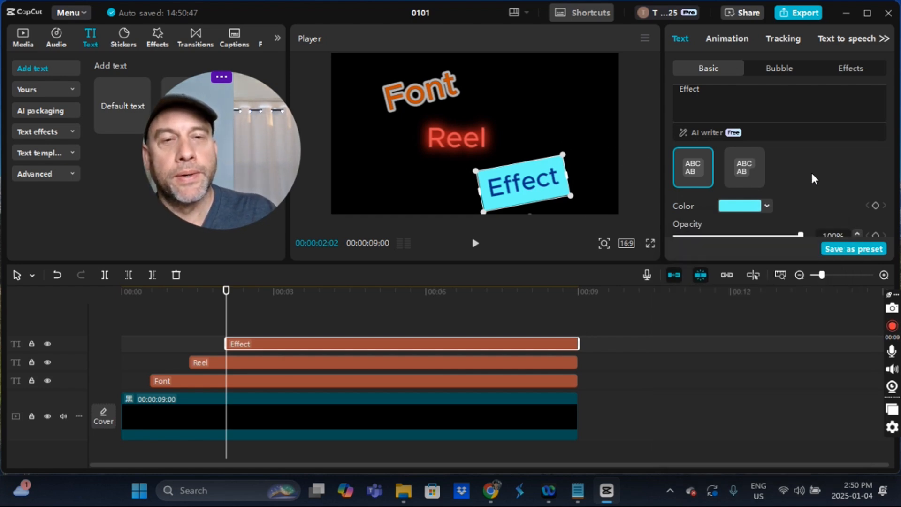
drag(459, 280, 869, 443)
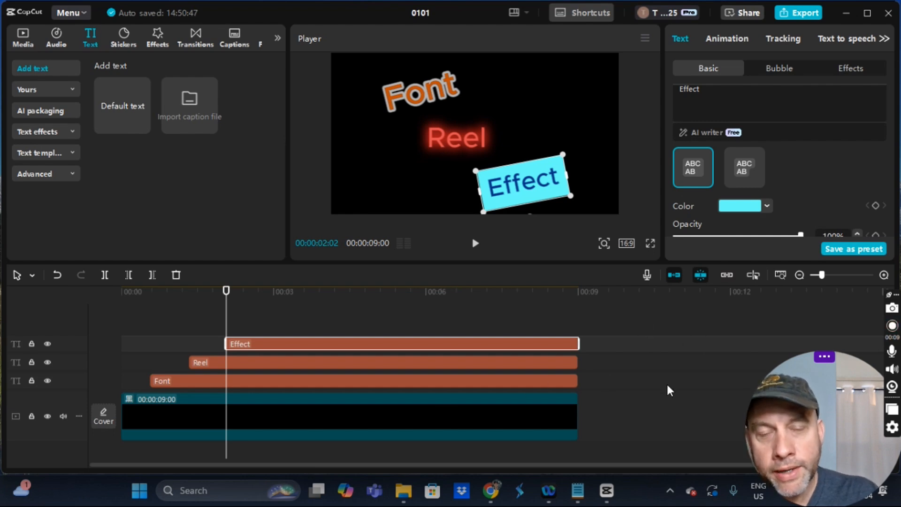
Apply the Font Reel loop animation to the "Font", "Reel" and "Effect" text layers together
click(625, 385)
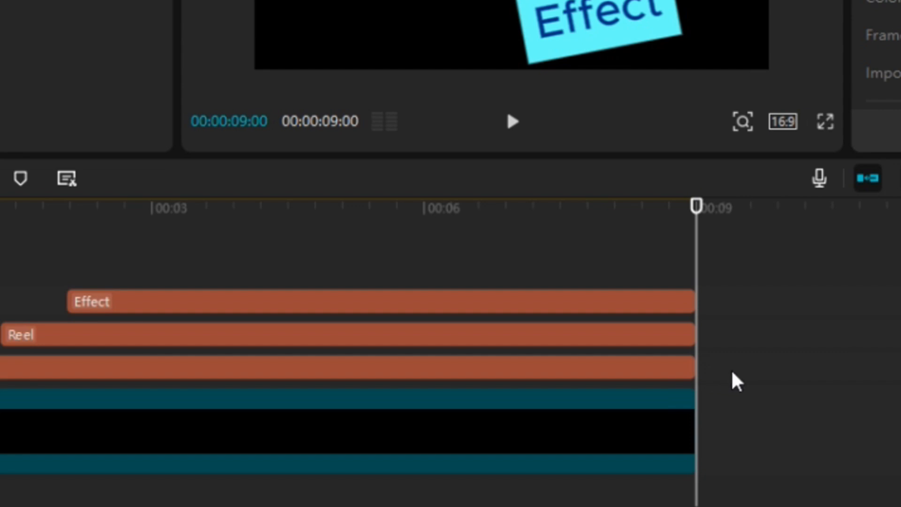
drag(728, 370, 647, 310)
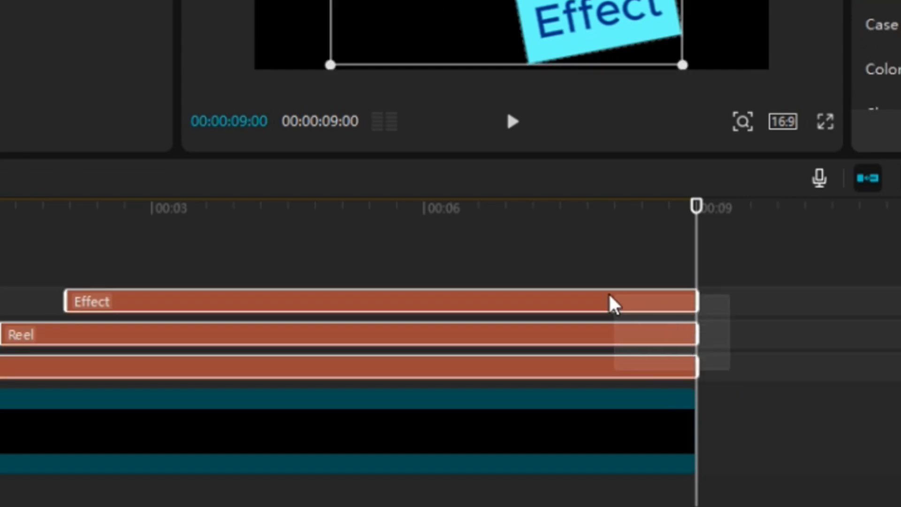
drag(596, 290, 595, 288)
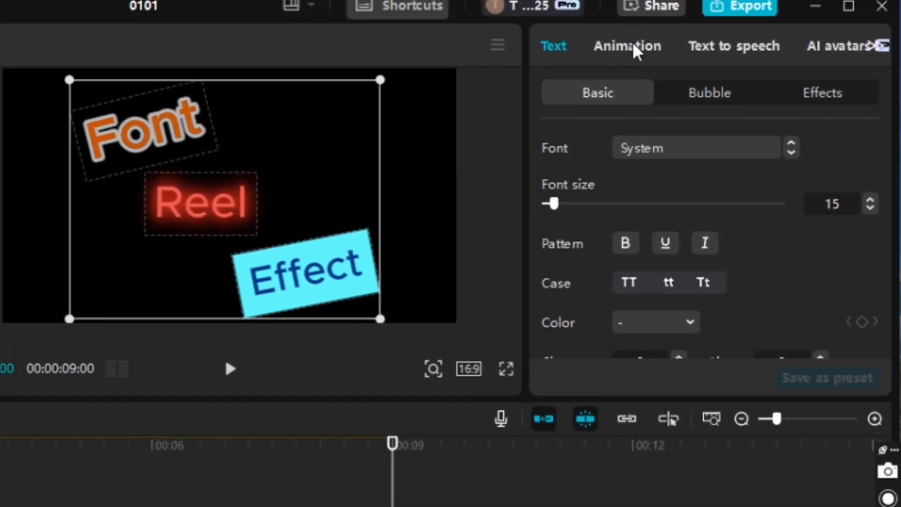
click(636, 50)
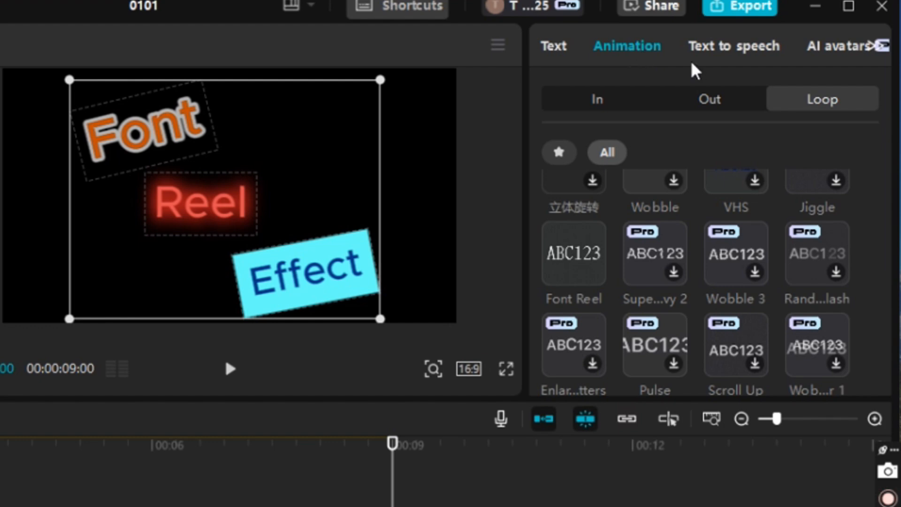
scroll(561, 227, up, 3)
scroll(567, 225, up, 5)
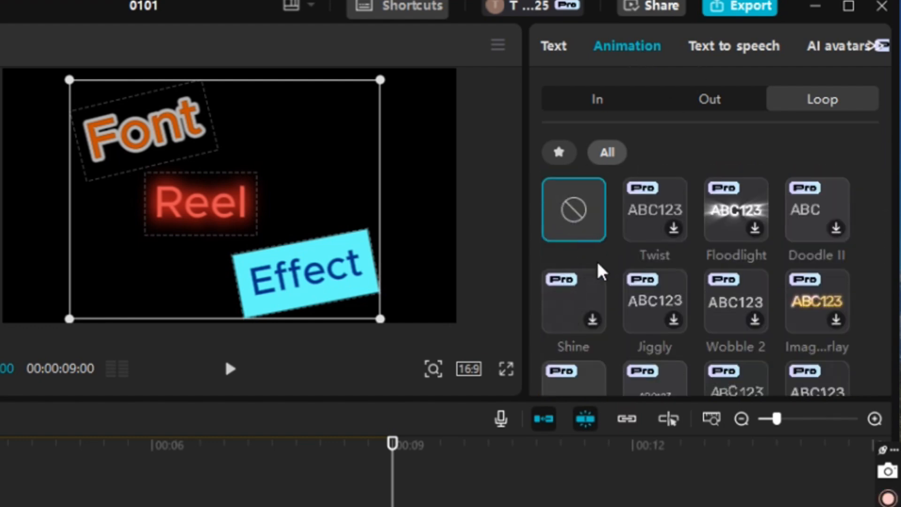
scroll(599, 271, down, 5)
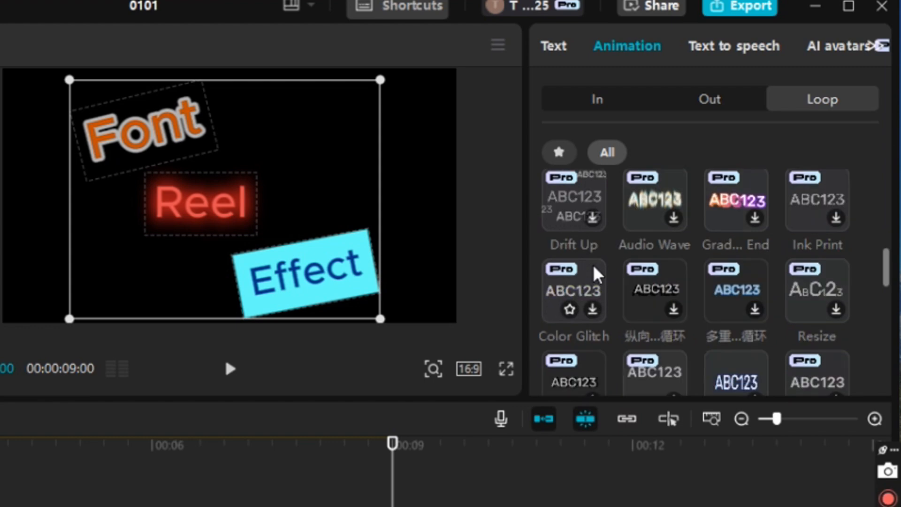
scroll(599, 274, down, 2)
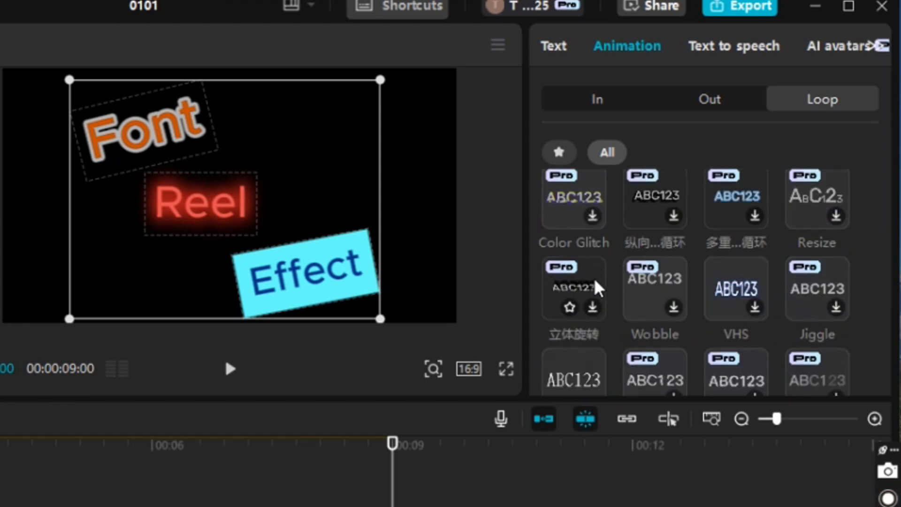
scroll(598, 287, down, 2)
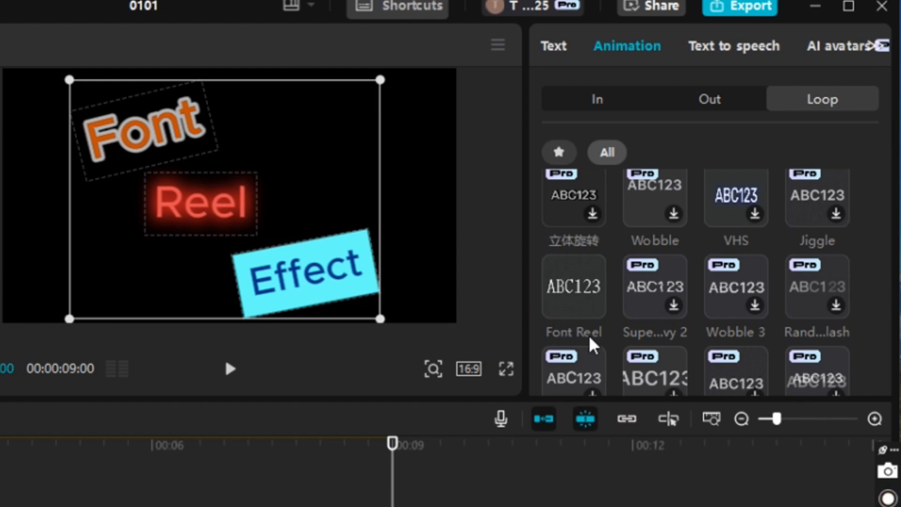
click(567, 294)
click(567, 294)
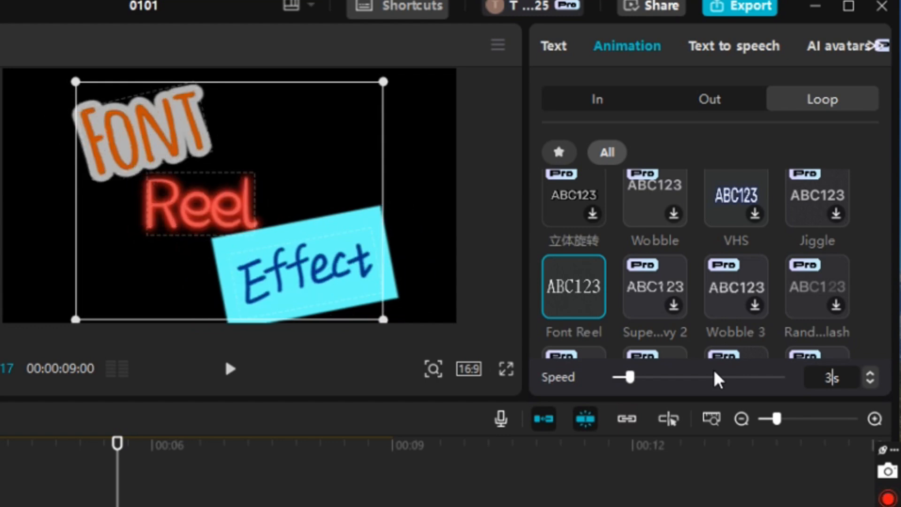
Set the Font Reel animation's speed to 2.5 s for all three text layers
click(714, 377)
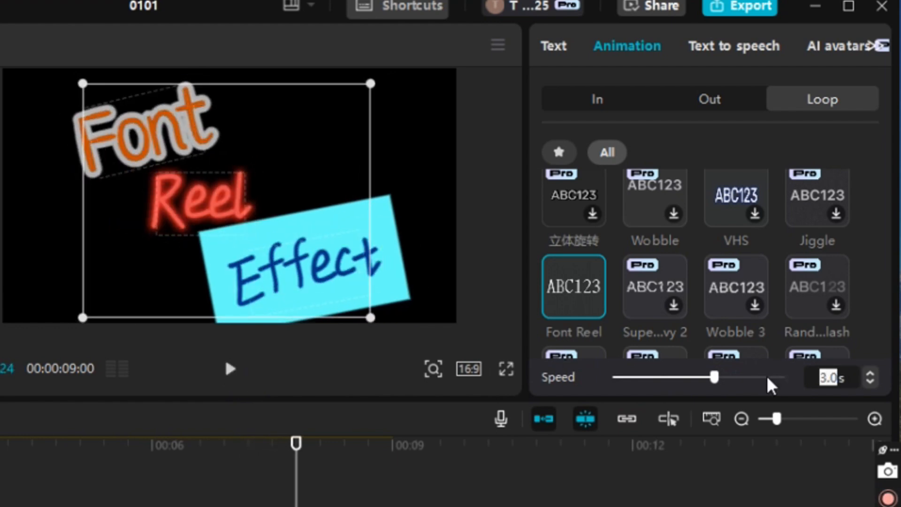
text(2.5)
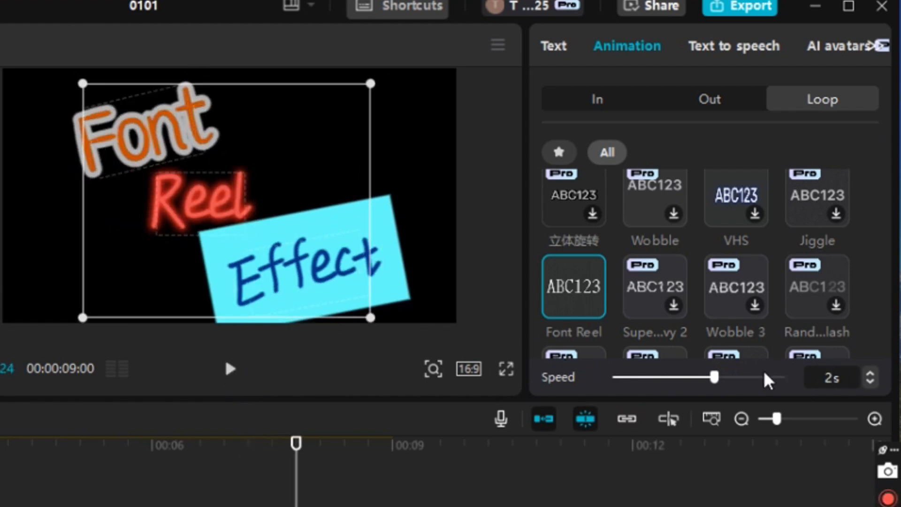
key(Return)
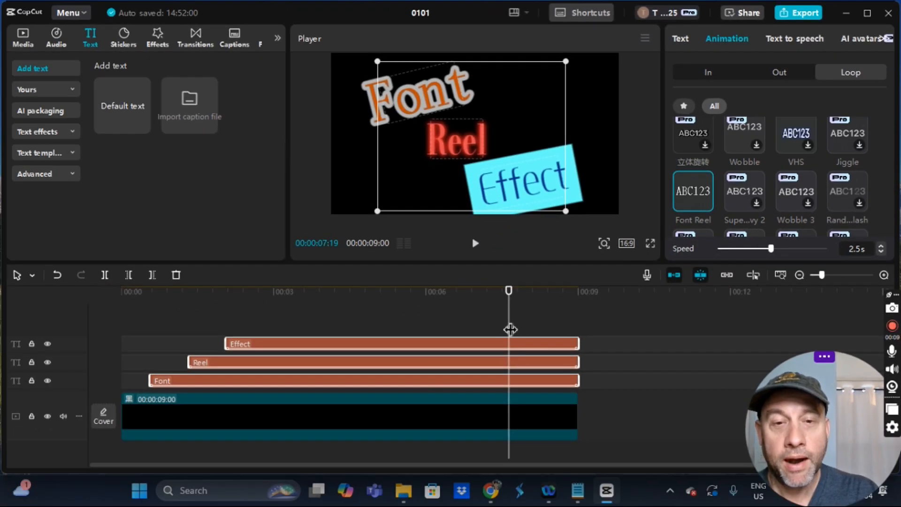
Preview the animated title in full screen from the start of the timeline
drag(511, 329, 121, 321)
click(649, 244)
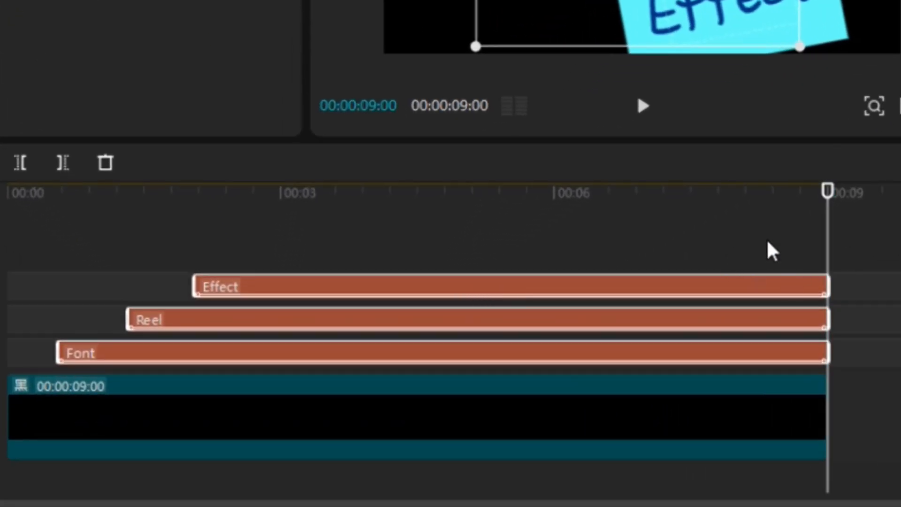
Move the "Effect" text layer down one level so it sits between the "Reel" and "Font" layers
click(741, 237)
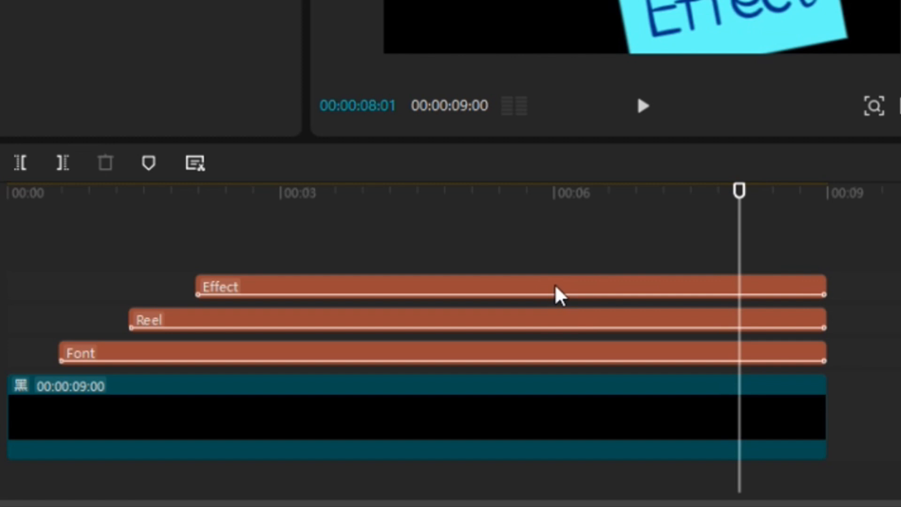
drag(555, 285, 558, 358)
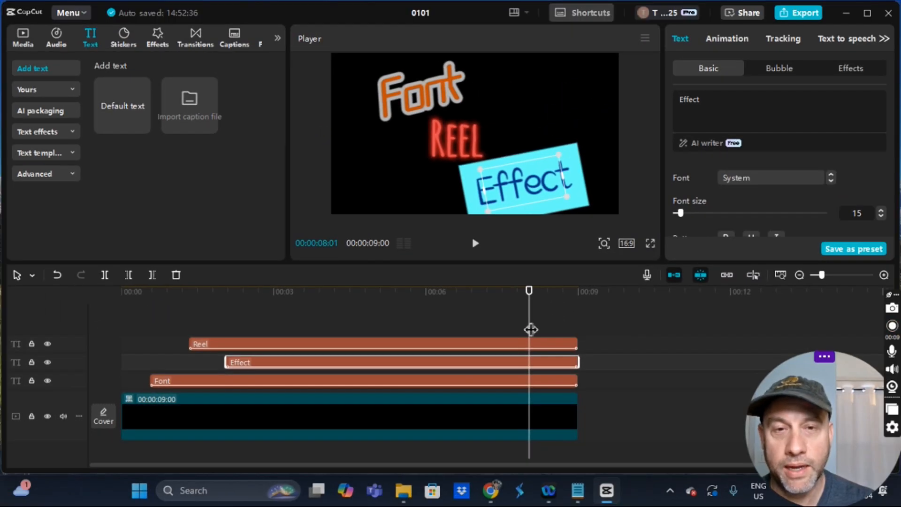
Play the title from near its start to check how the reordered text layers overlap
drag(531, 329, 98, 354)
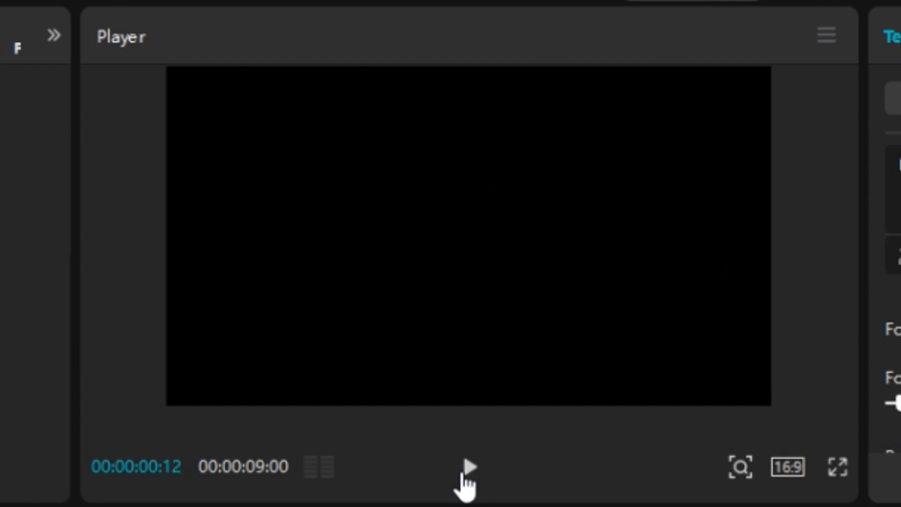
click(464, 469)
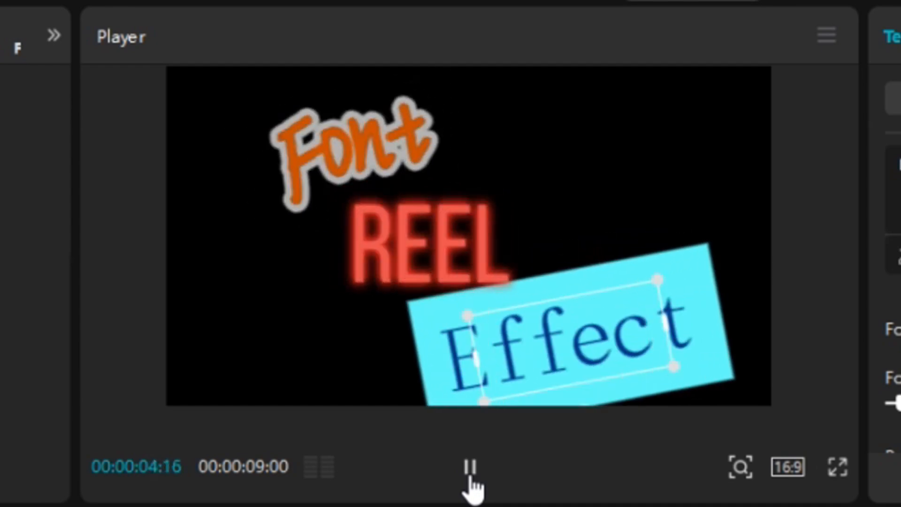
click(470, 476)
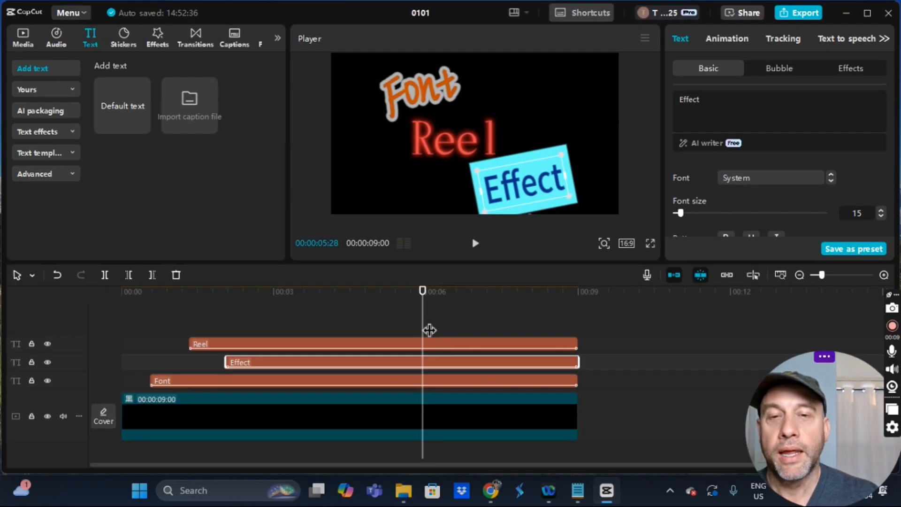
Combine the three text layers and the black background clip into one compound clip
drag(427, 330, 657, 338)
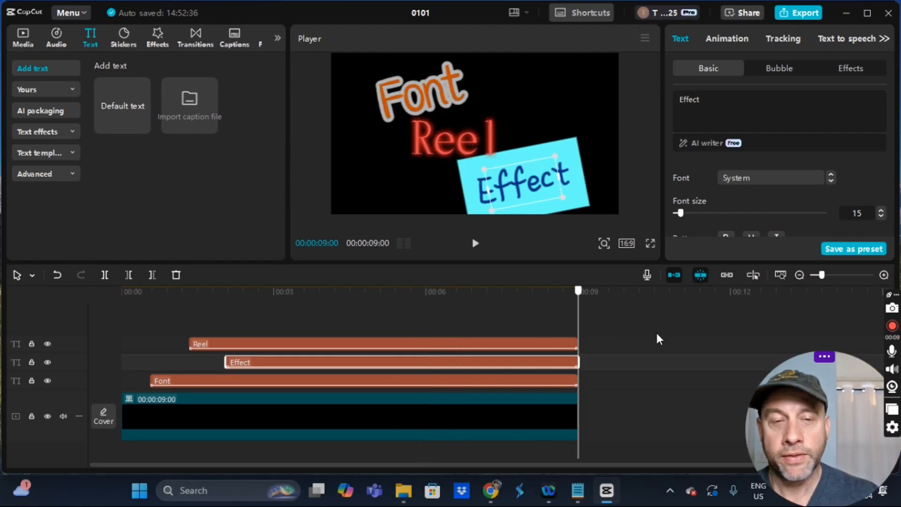
click(649, 414)
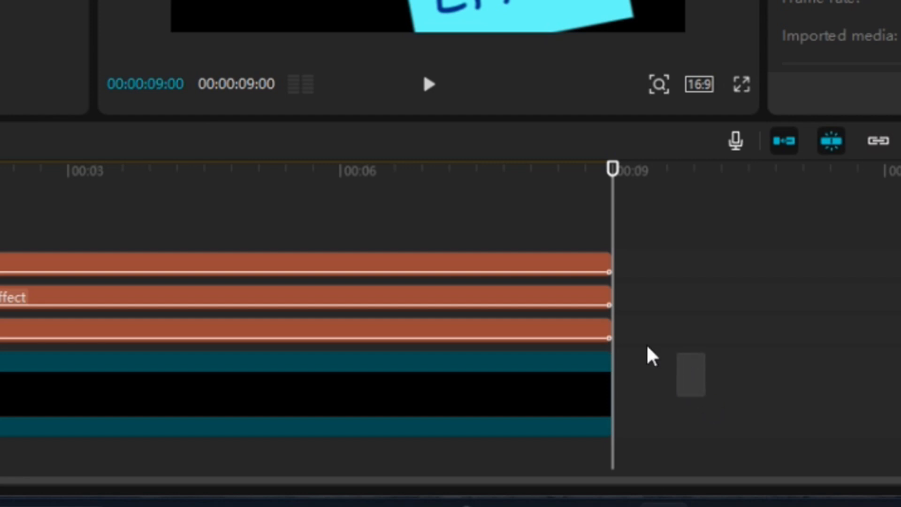
drag(651, 356, 451, 241)
right_click(508, 270)
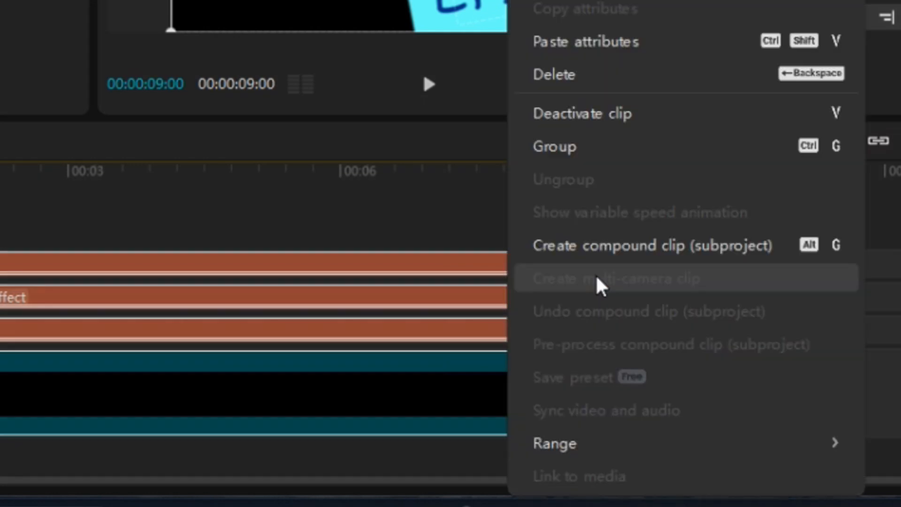
click(647, 255)
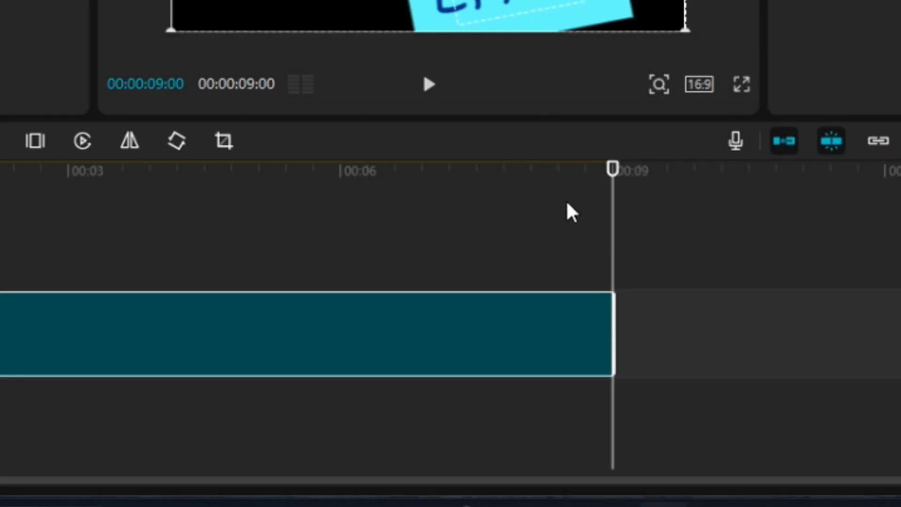
Return the playhead to the start of the timeline and open the Texture category of video effects
drag(617, 254, 43, 296)
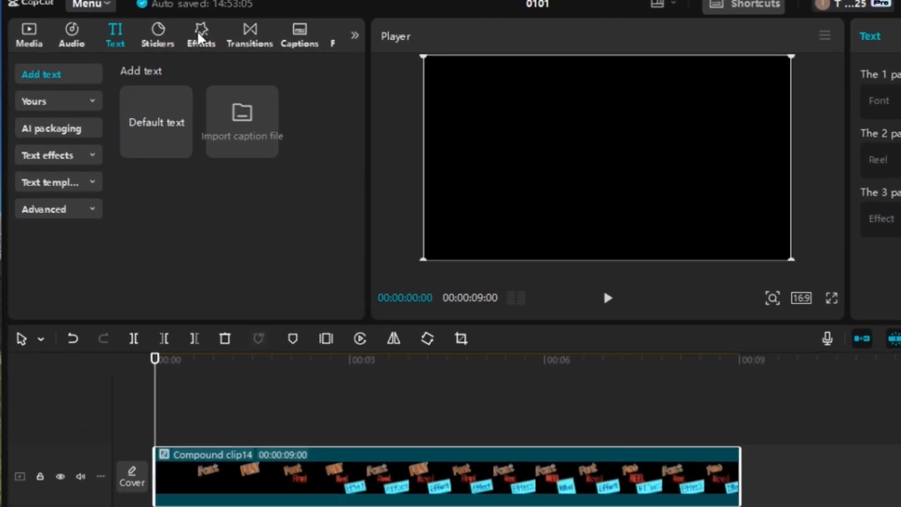
click(156, 40)
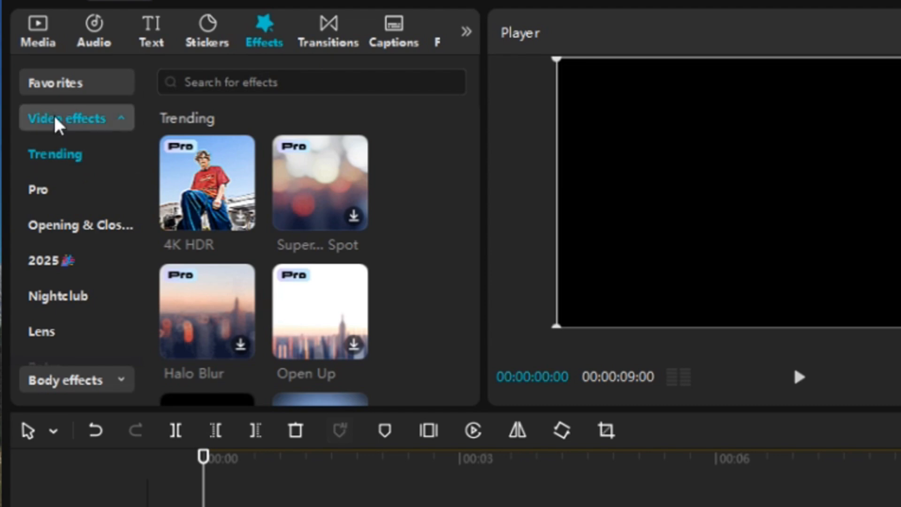
click(83, 120)
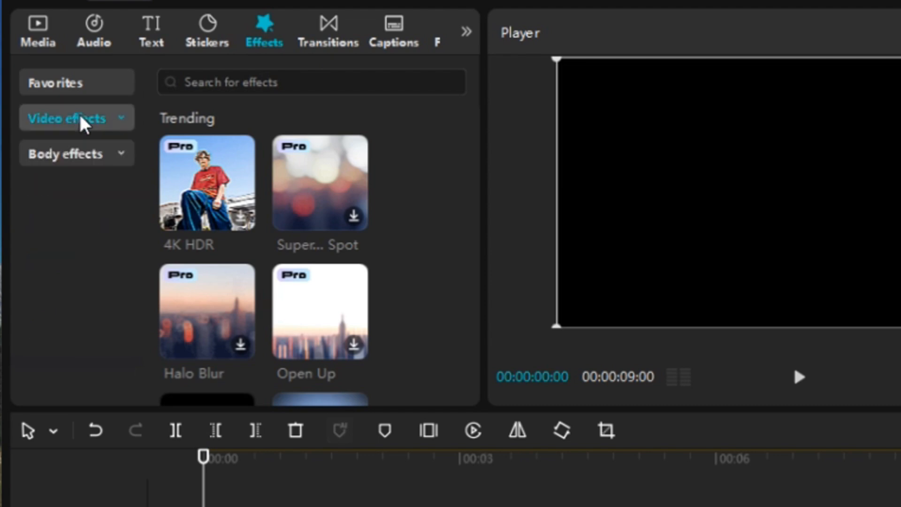
click(83, 121)
scroll(83, 220, down, 7)
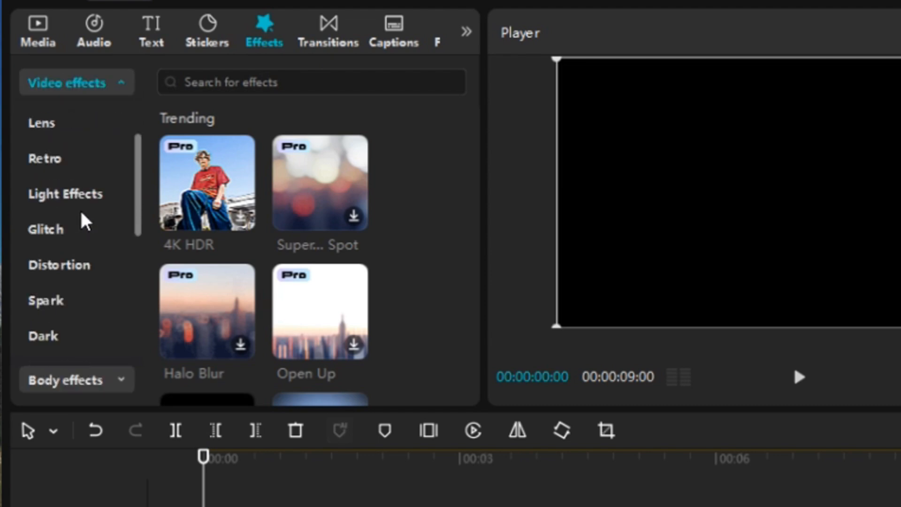
scroll(84, 220, down, 6)
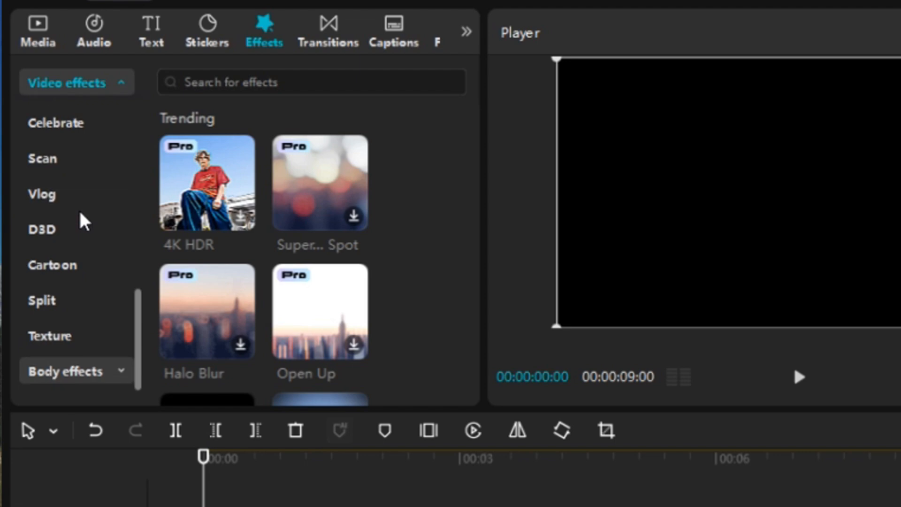
click(73, 336)
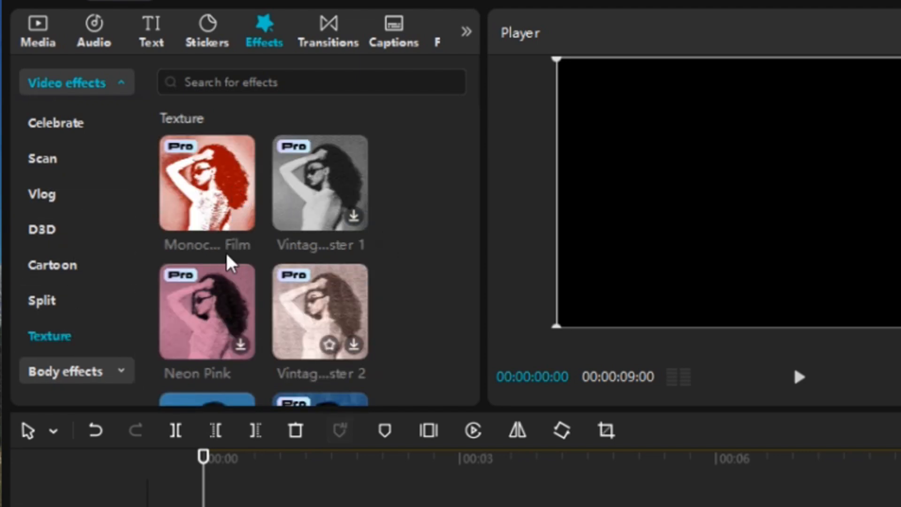
Apply the Plastic texture effect to the whole compound clip
scroll(236, 250, down, 10)
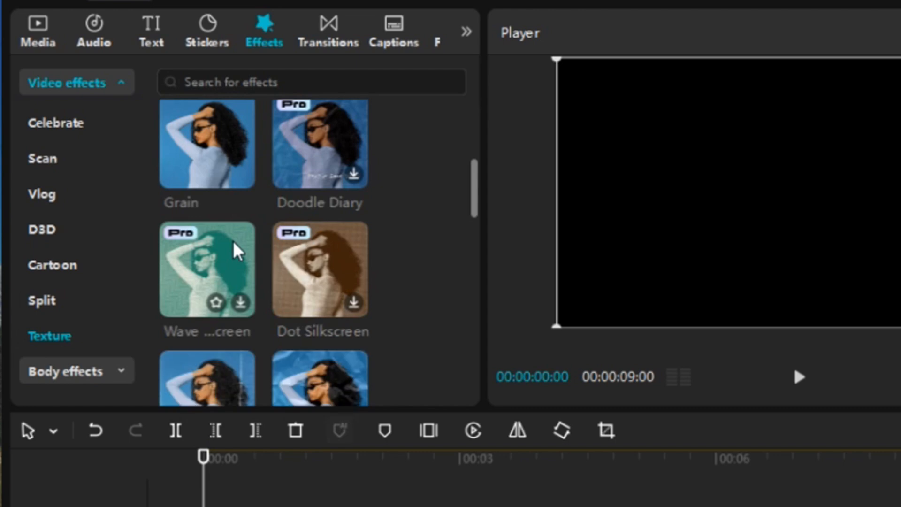
scroll(236, 249, down, 8)
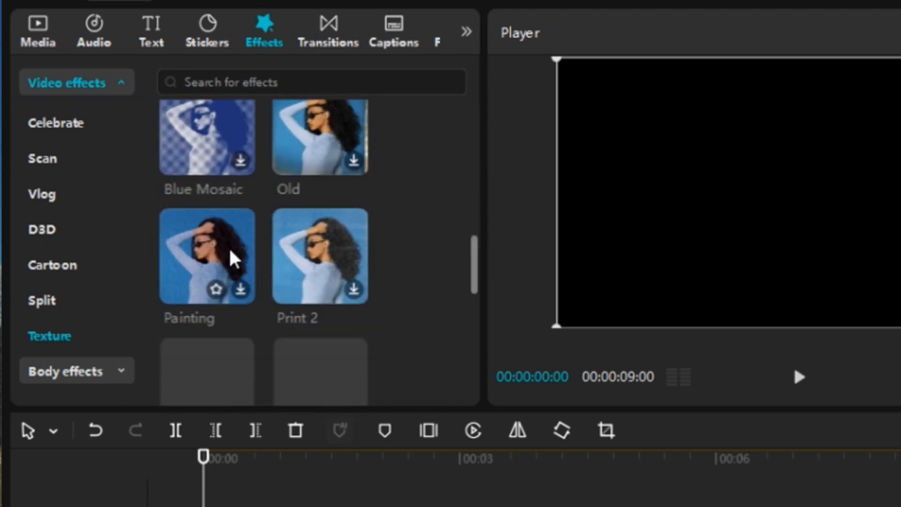
scroll(233, 260, down, 4)
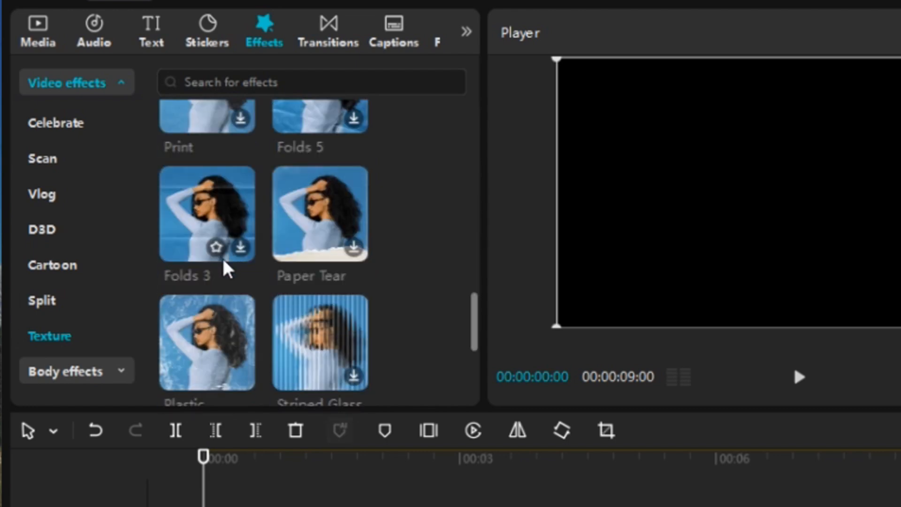
scroll(210, 281, down, 3)
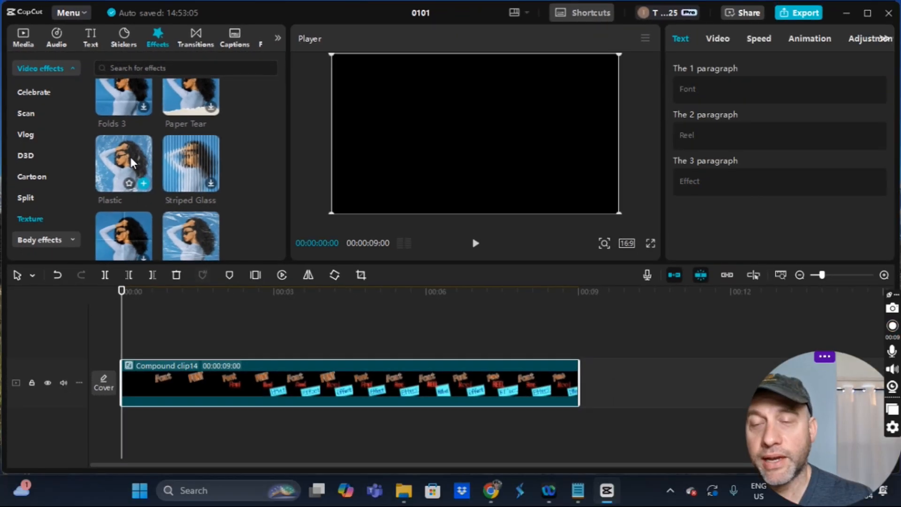
drag(220, 239, 192, 177)
drag(115, 124, 158, 338)
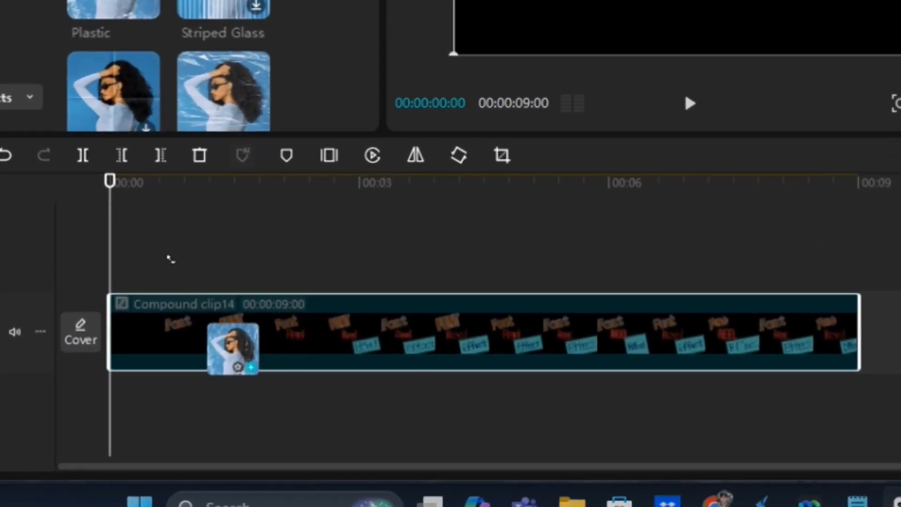
drag(158, 259, 225, 347)
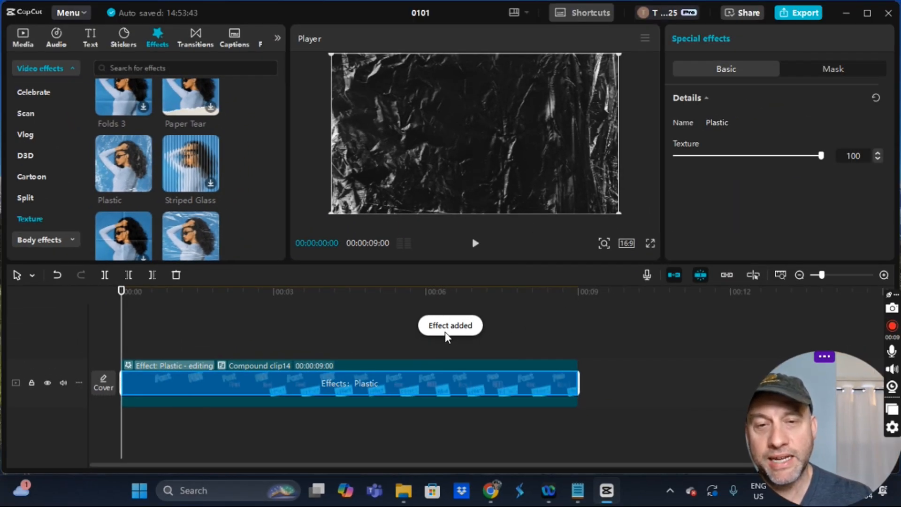
Preview the compound clip with its Plastic texture in full screen and return to the editor
click(651, 245)
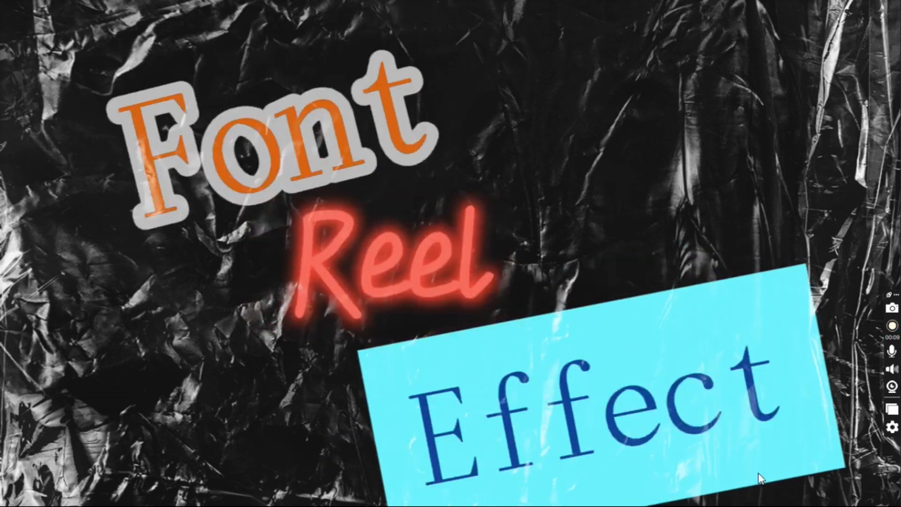
key(Escape)
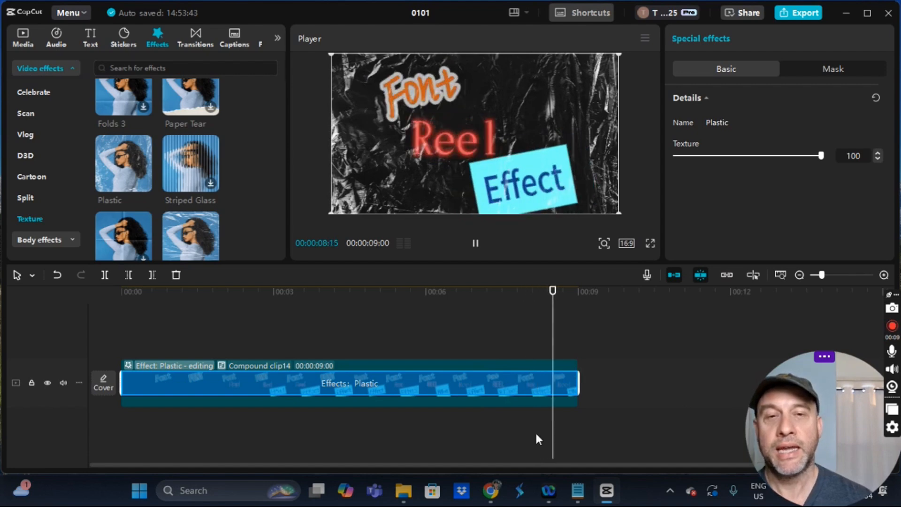